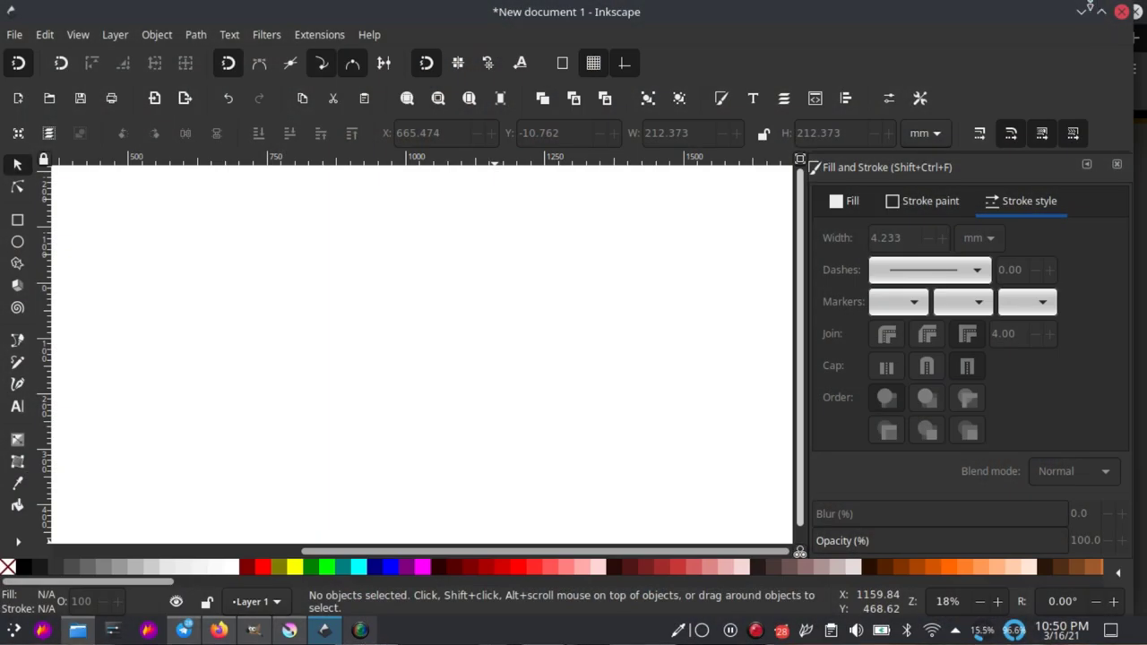
# - Draw a circle with the Ellipse tool, move it down and right, and set its fill to none
pyautogui.press('e')
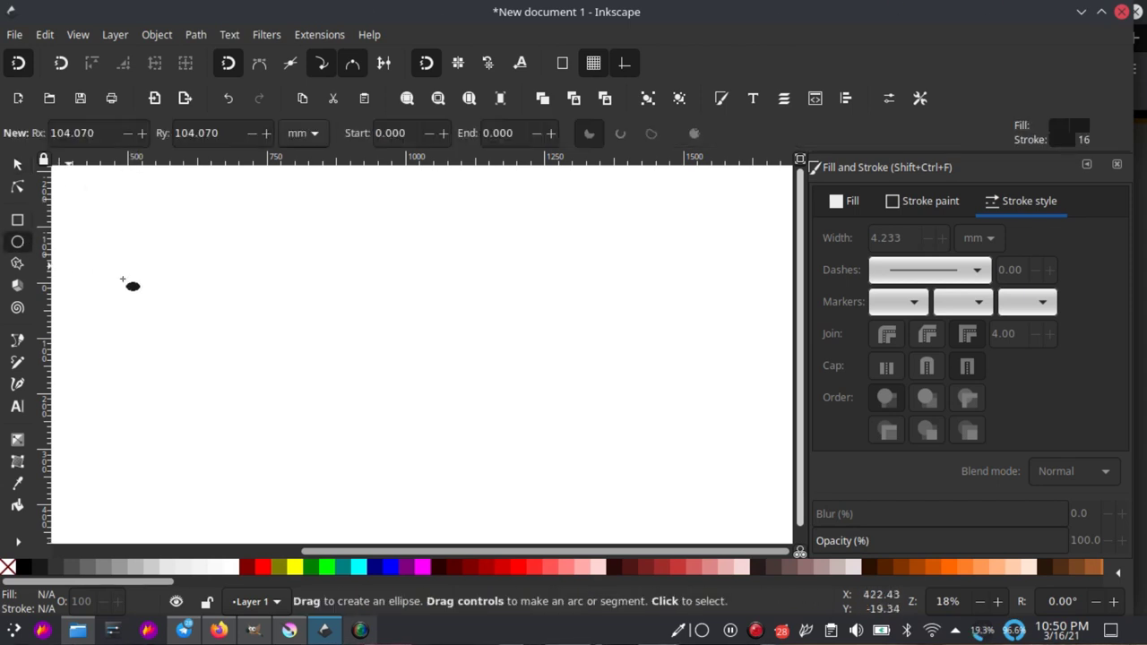
pyautogui.moveTo(167, 280); pyautogui.dragTo(316, 379)
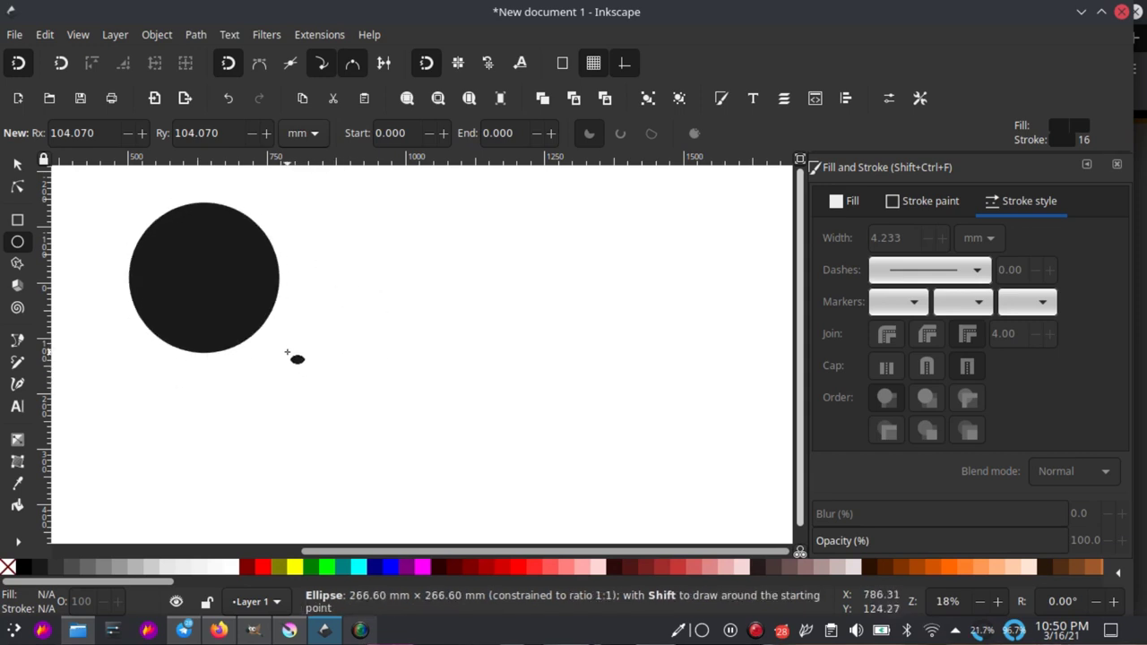
pyautogui.moveTo(316, 378); pyautogui.dragTo(290, 353)
pyautogui.click(18, 166)
pyautogui.moveTo(214, 267); pyautogui.dragTo(287, 327)
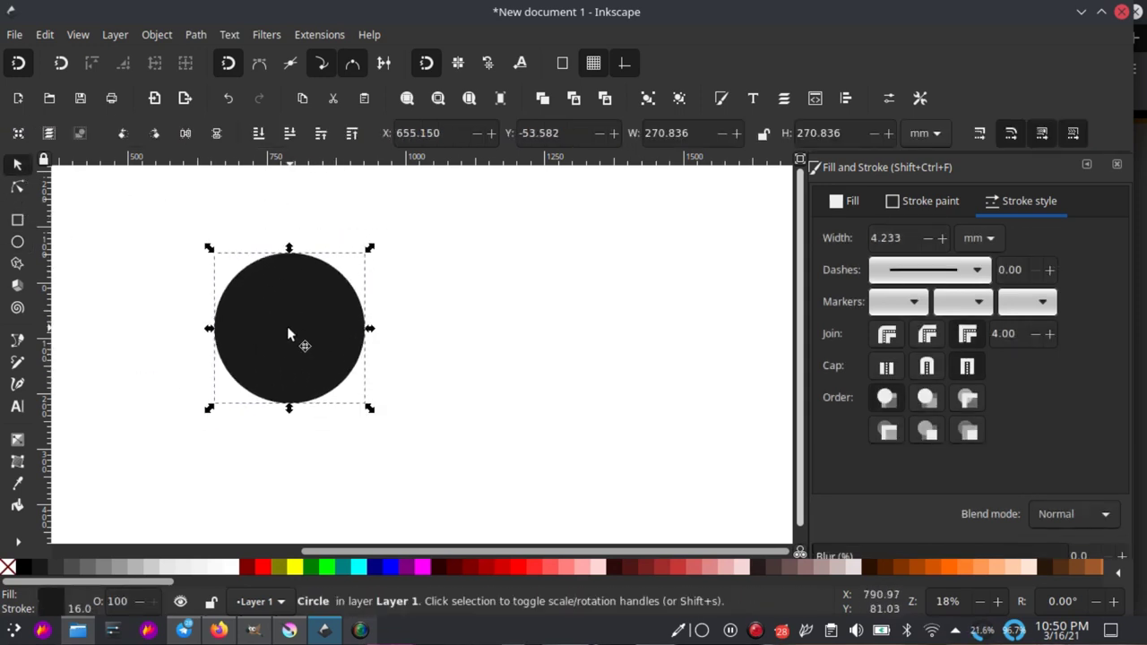
pyautogui.click(9, 576)
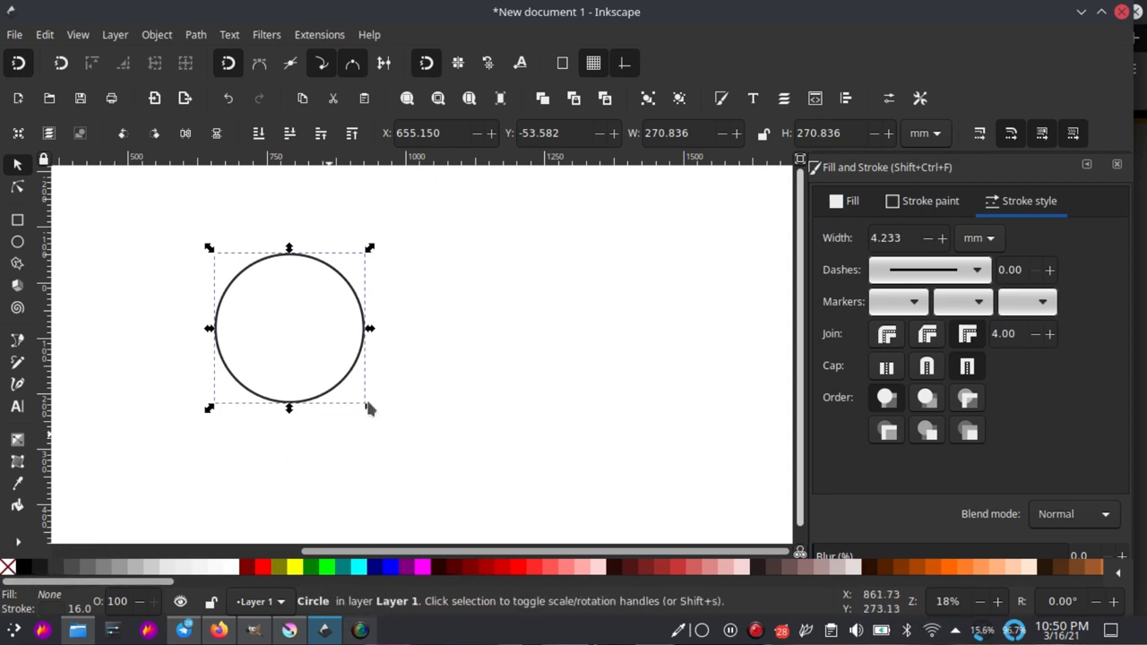
pyautogui.hscroll(2, 309, 282)
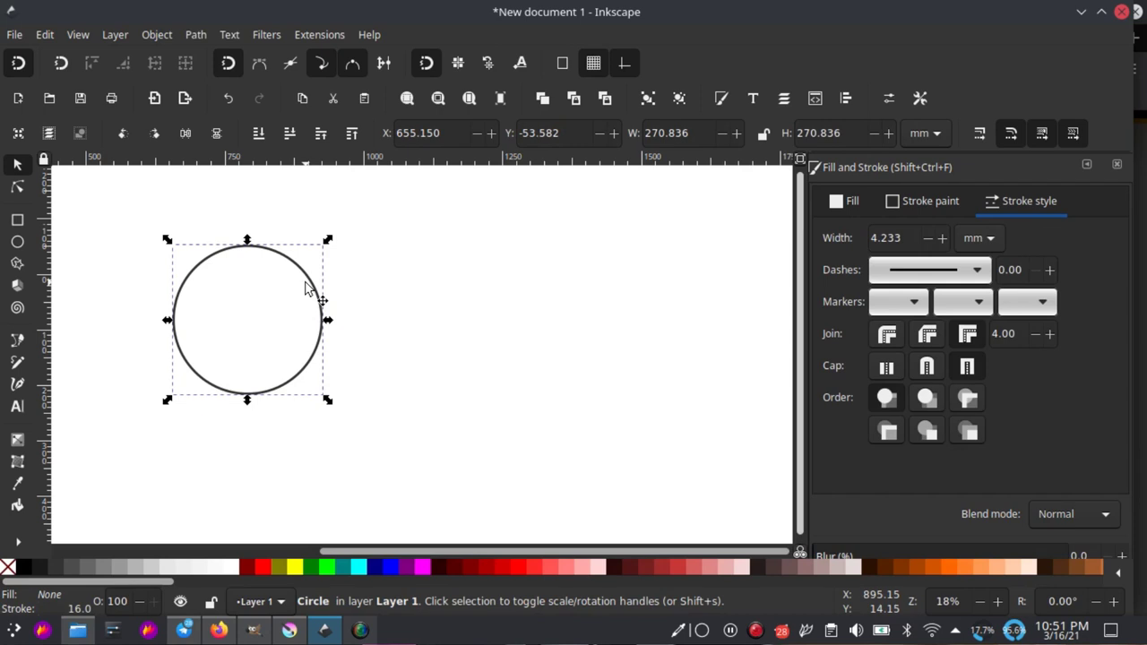
# - Duplicate the circle, snap the copy against its right side, and select both circles
pyautogui.rightClick(309, 289)
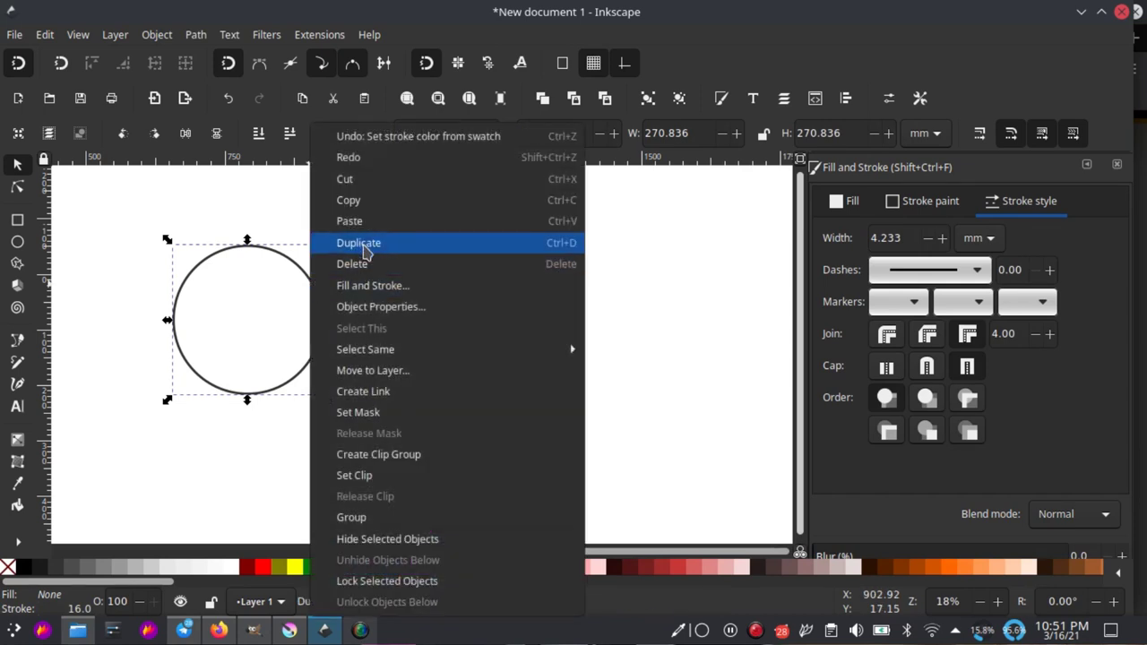
pyautogui.click(350, 246)
pyautogui.moveTo(303, 280); pyautogui.dragTo(377, 292)
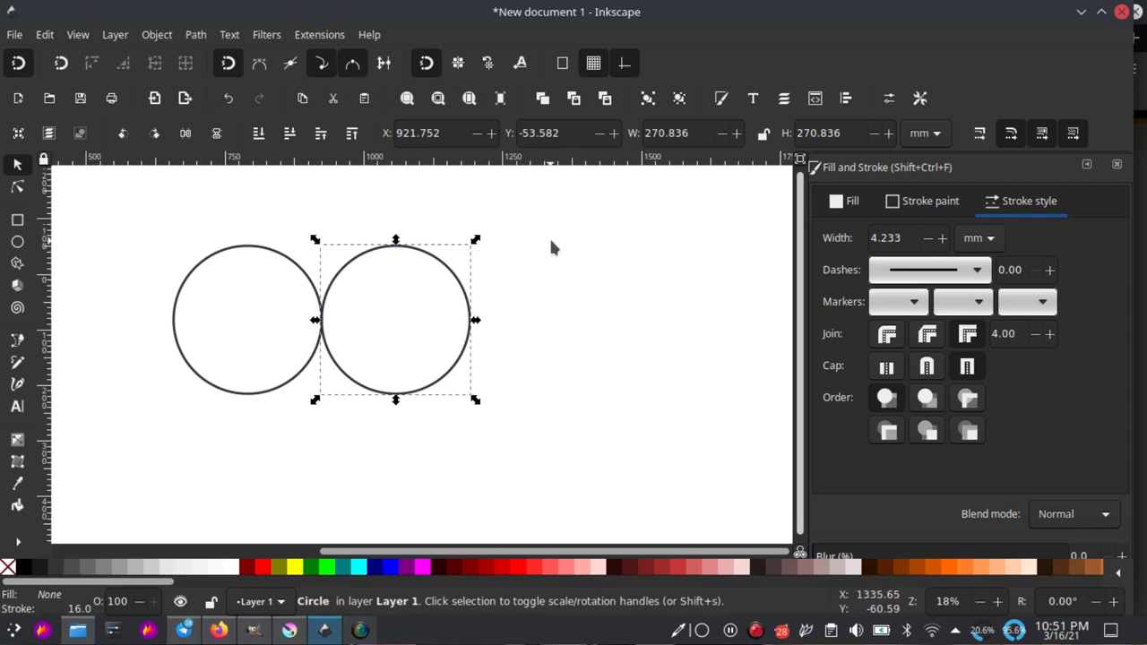
pyautogui.moveTo(579, 207); pyautogui.dragTo(76, 439)
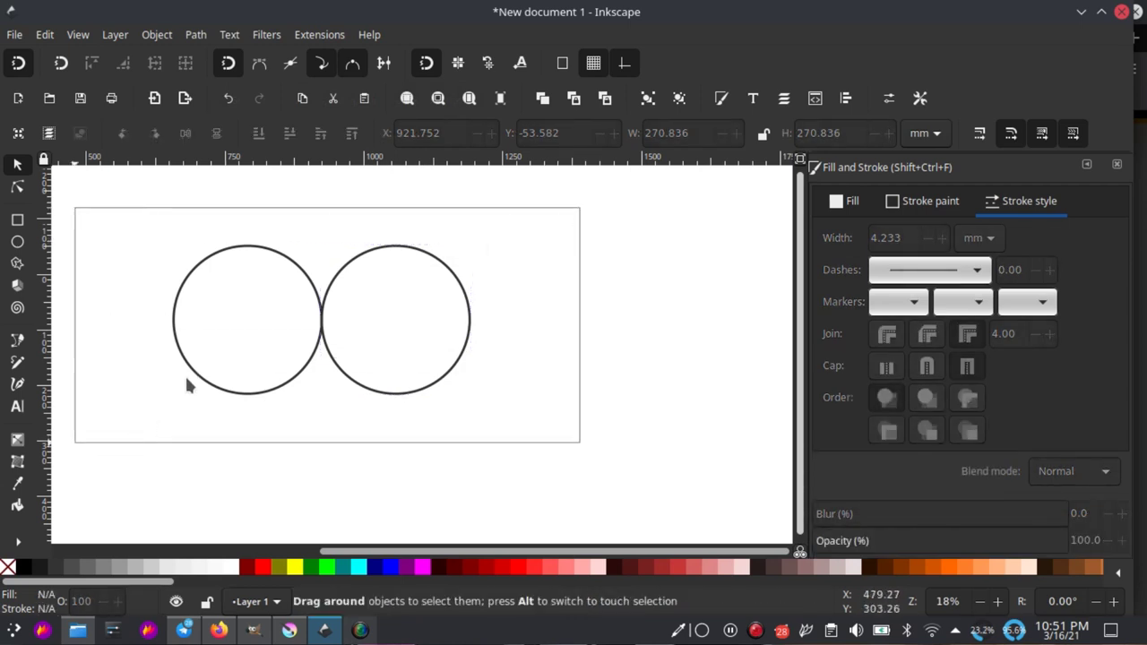
# - Duplicate the circle pair, snap it to the right to make a row of four, and select the row
pyautogui.rightClick(315, 314)
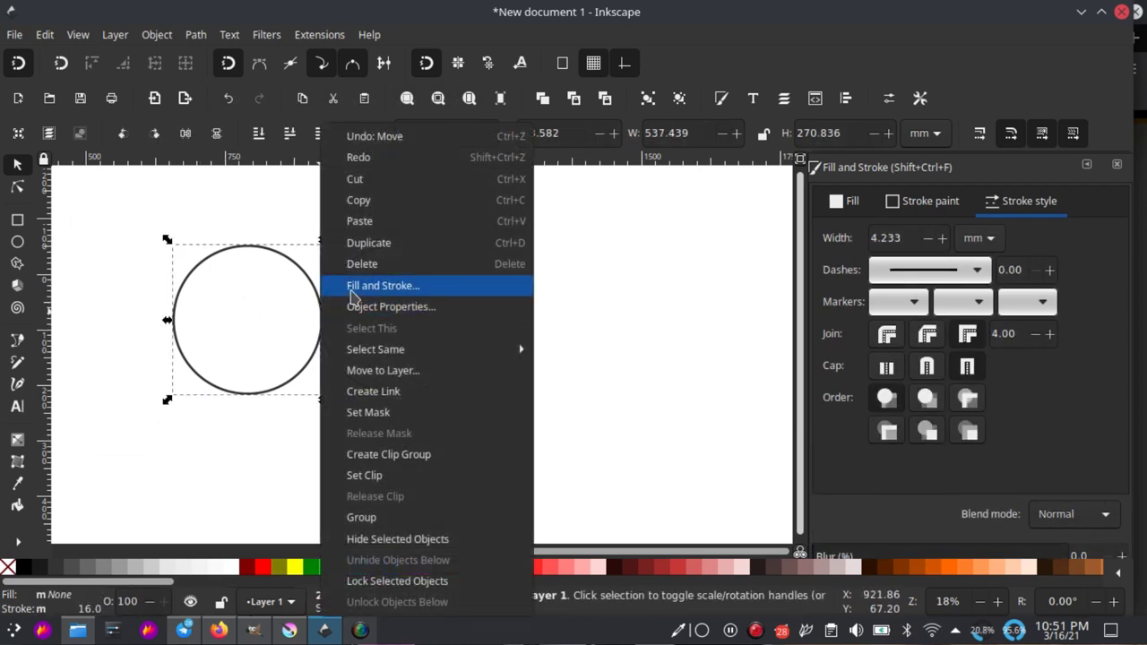
pyautogui.click(418, 243)
pyautogui.moveTo(320, 305); pyautogui.dragTo(614, 306)
pyautogui.scroll(-2, 386, 309)
pyautogui.scroll(-1, 305, 273)
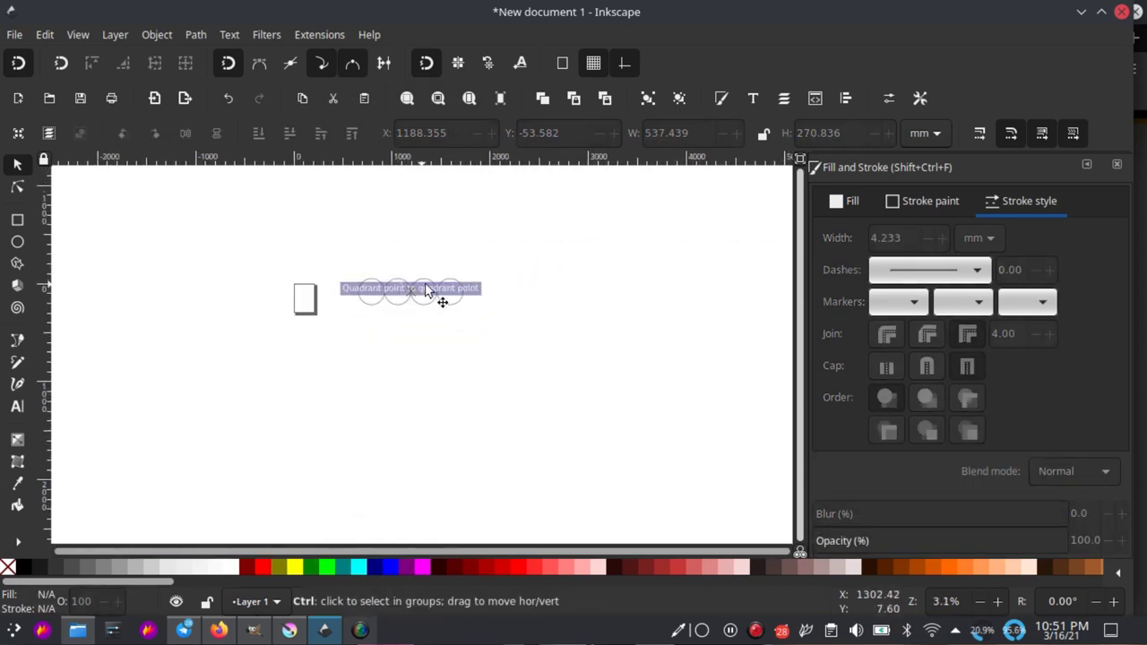
pyautogui.click(520, 256)
pyautogui.moveTo(606, 223); pyautogui.dragTo(232, 421)
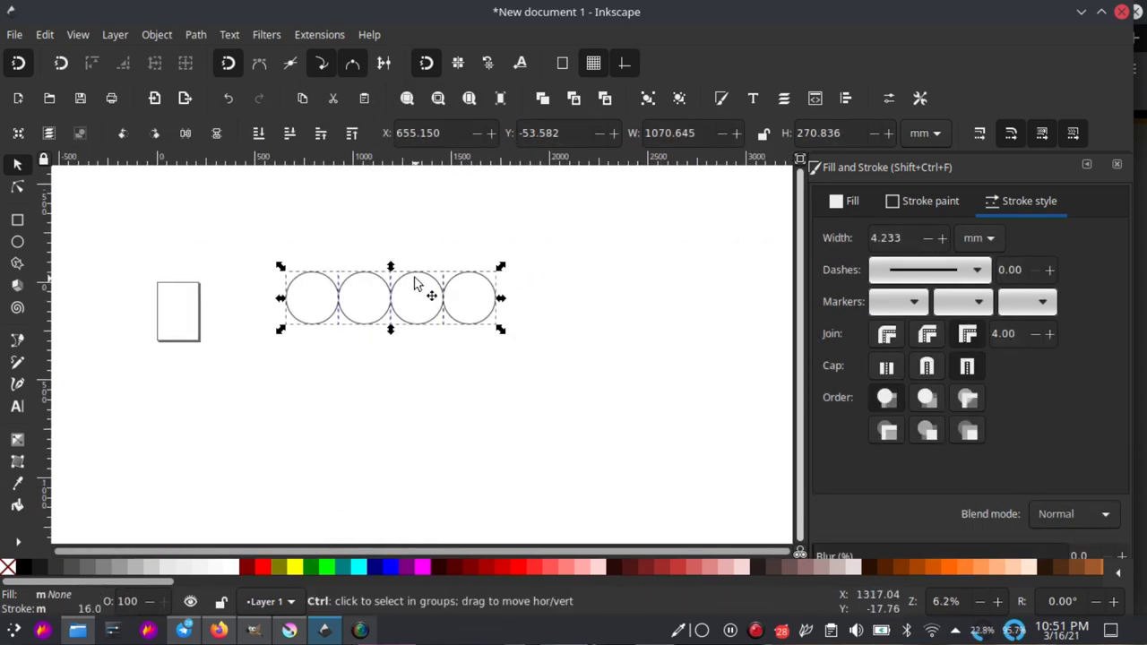
pyautogui.scroll(2, 407, 271)
pyautogui.scroll(-1, 402, 257)
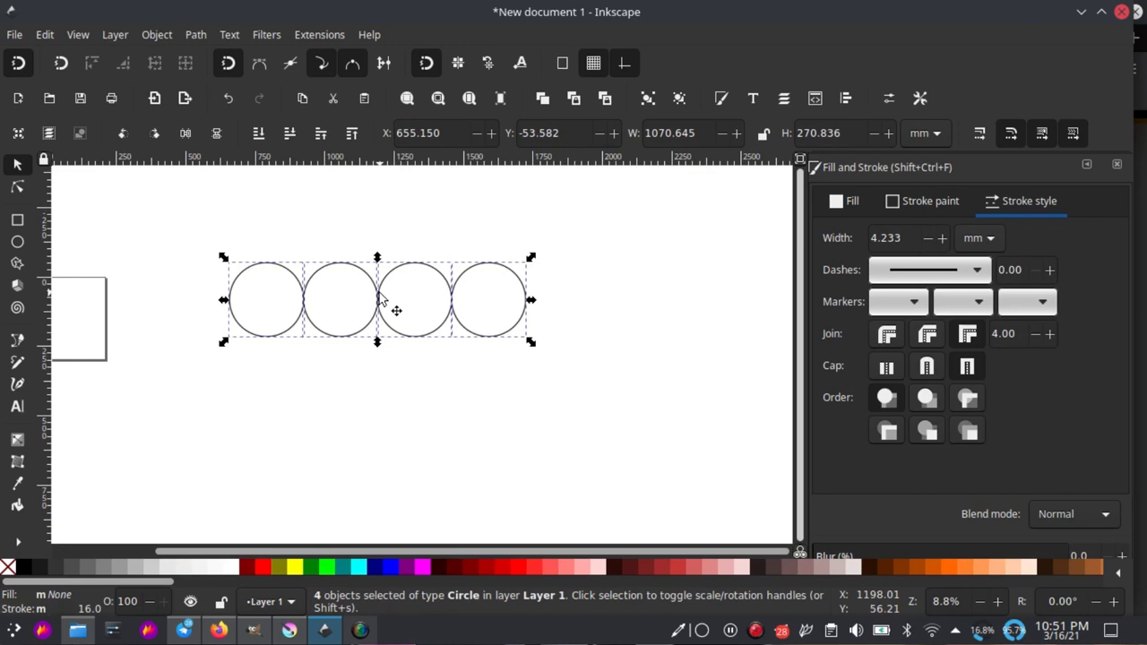
# - Duplicate the row of four circles and place the copy directly below the first row
pyautogui.rightClick(380, 300)
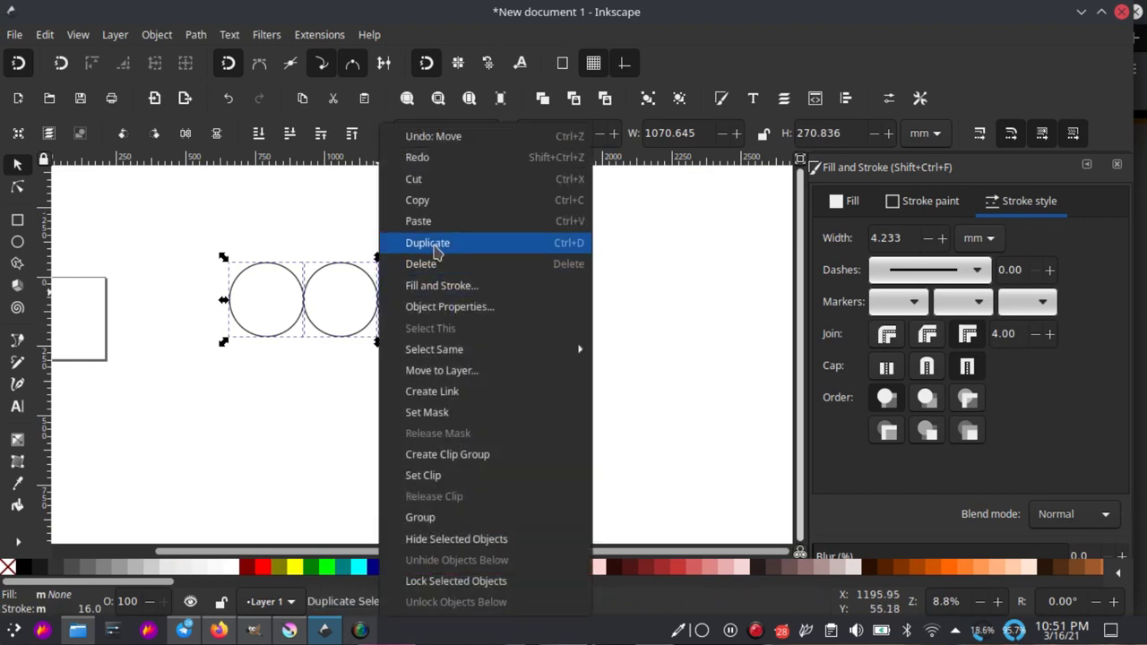
pyautogui.click(417, 243)
pyautogui.moveTo(387, 310); pyautogui.dragTo(377, 368)
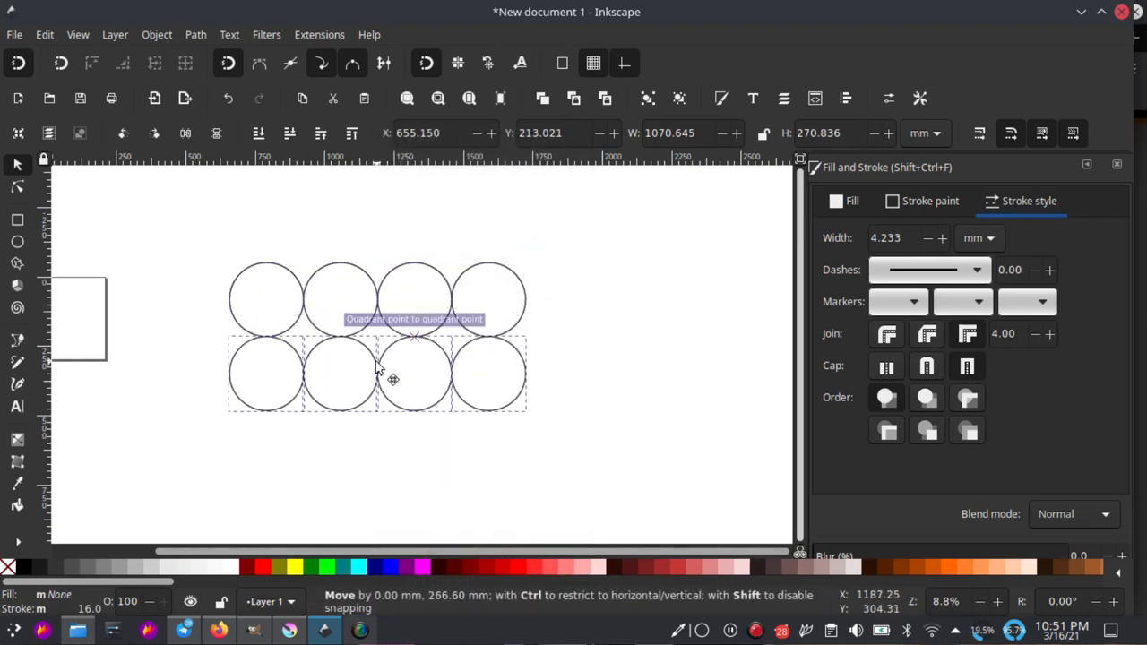
pyautogui.click(526, 327)
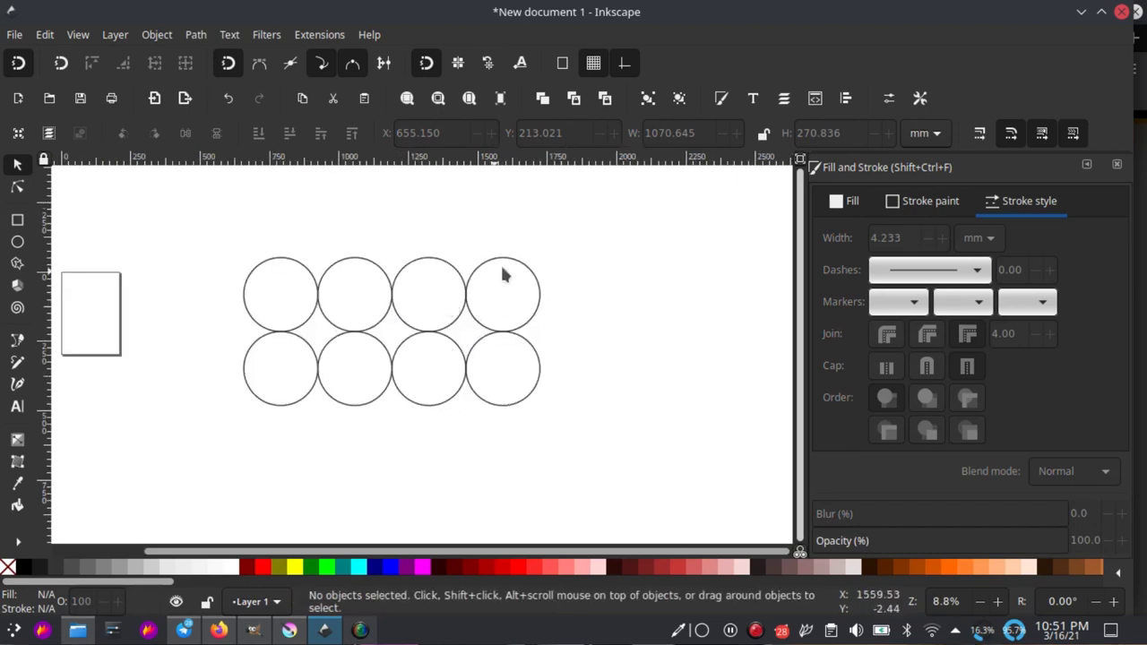
pyautogui.keyDown('ctrl'); pyautogui.scroll(2, 323, 333); pyautogui.keyUp('ctrl')
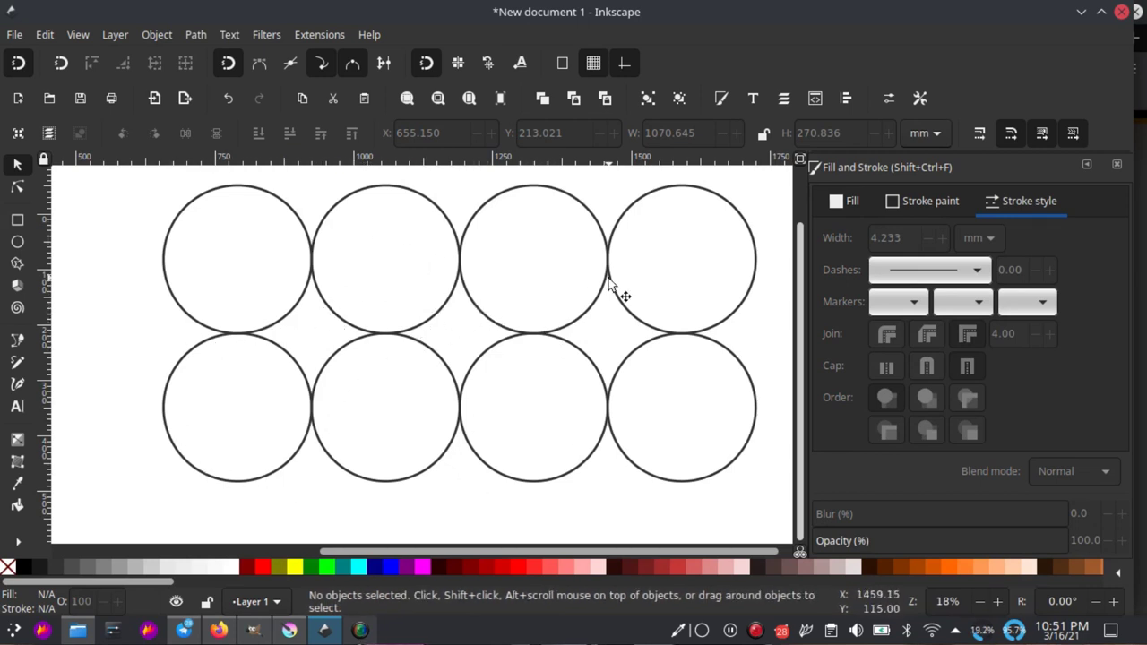
# - Convert all eight circles with Path > Object to Path, then reselect all eight
pyautogui.keyDown('ctrl'); pyautogui.scroll(-2, 540, 298); pyautogui.keyUp('ctrl')
pyautogui.moveTo(273, 212); pyautogui.dragTo(658, 399)
pyautogui.keyDown('ctrl'); pyautogui.scroll(-2, 426, 308); pyautogui.keyUp('ctrl')
pyautogui.keyDown('ctrl'); pyautogui.scroll(2, 429, 307); pyautogui.keyUp('ctrl')
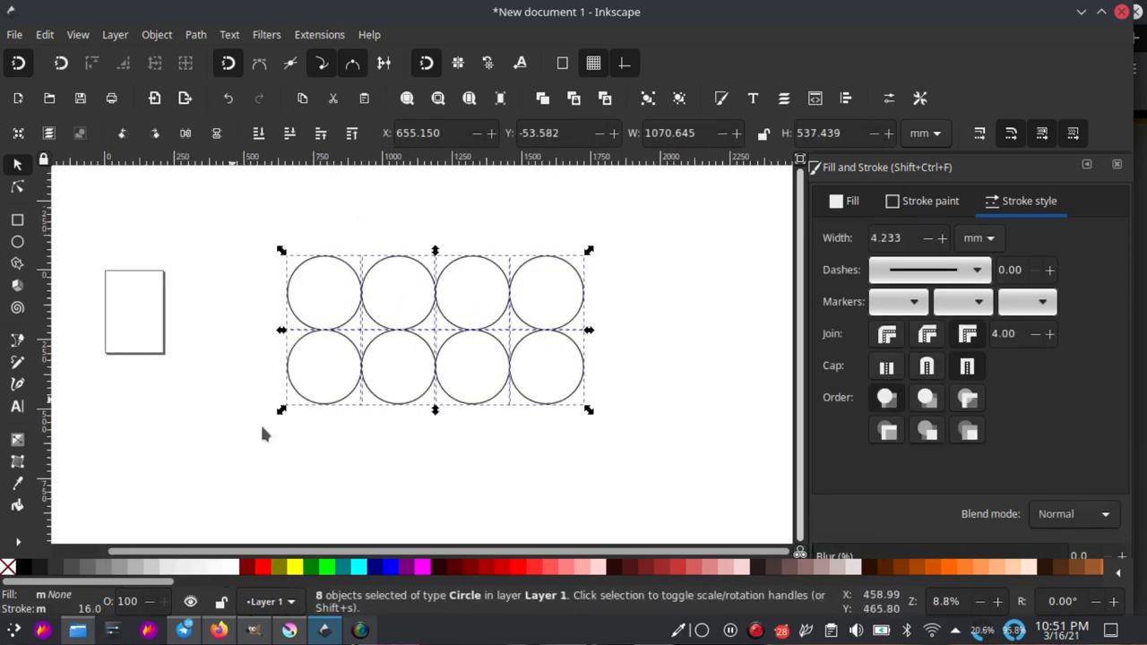
pyautogui.click(197, 36)
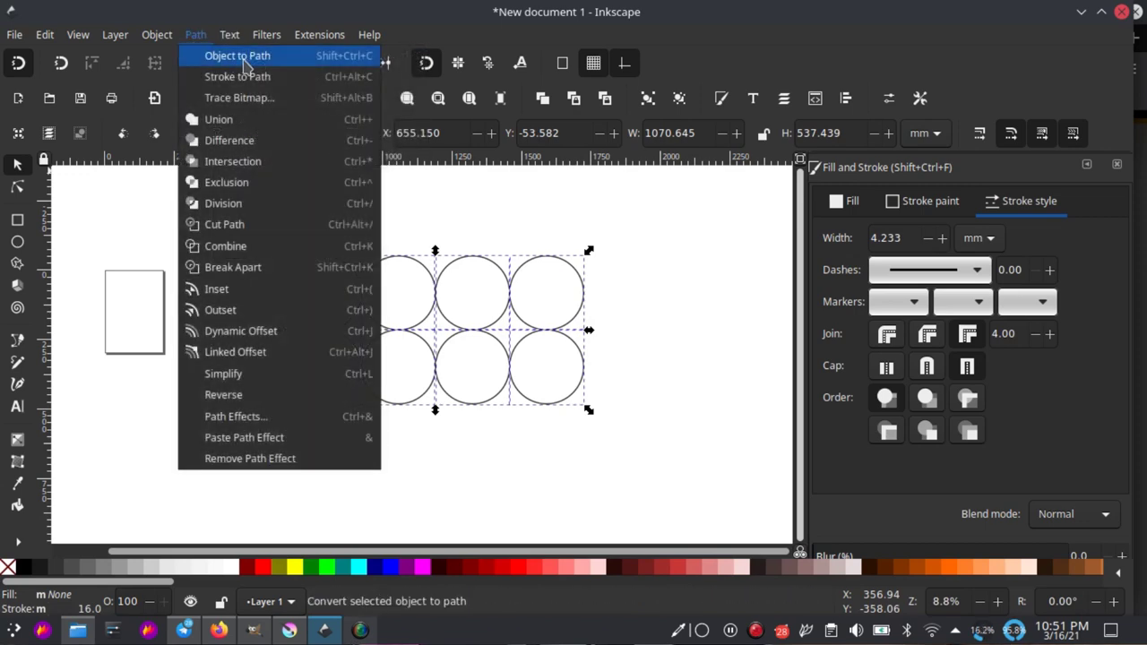
pyautogui.click(244, 64)
pyautogui.click(648, 255)
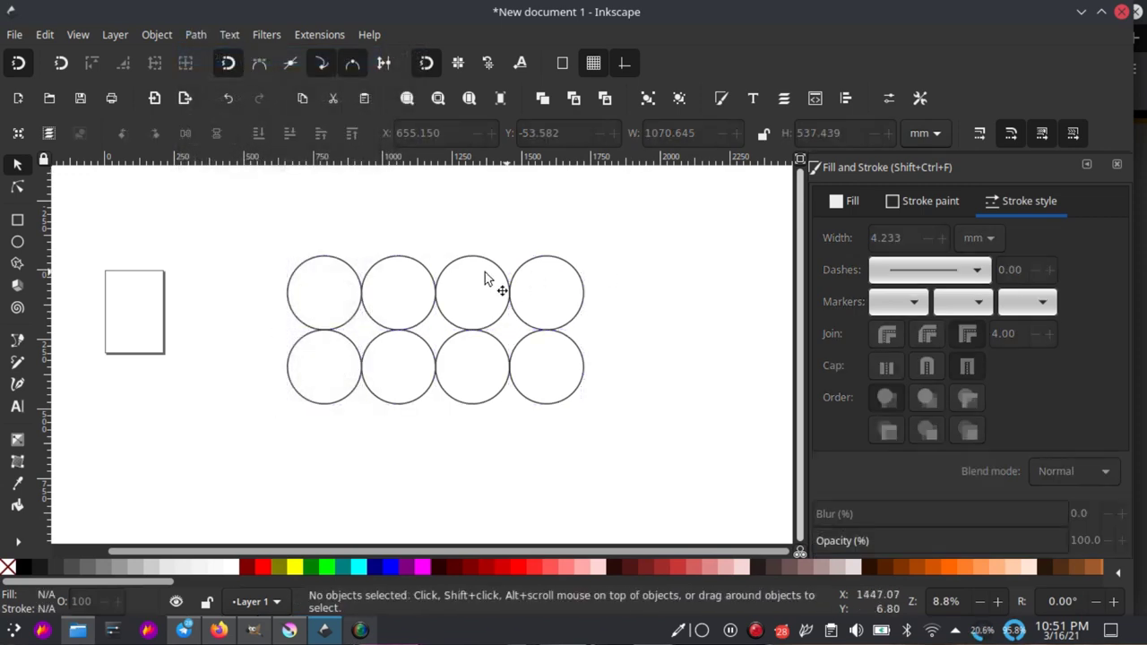
pyautogui.keyDown('ctrl'); pyautogui.scroll(-1, 488, 270); pyautogui.keyUp('ctrl')
pyautogui.moveTo(658, 215); pyautogui.dragTo(281, 414)
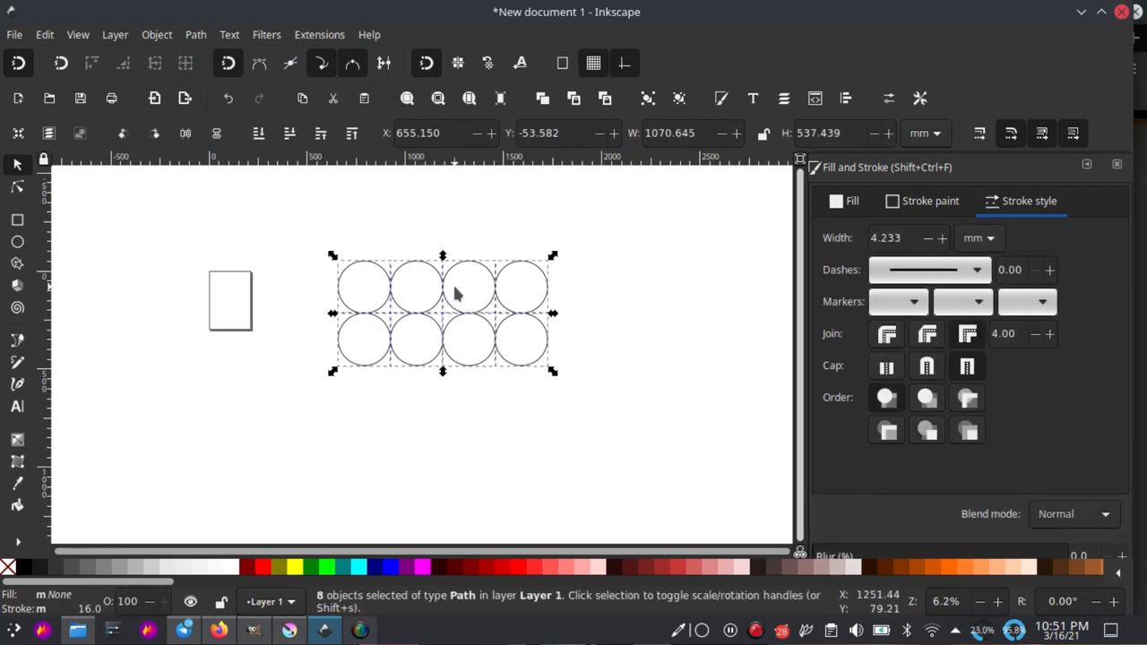
pyautogui.keyDown('ctrl'); pyautogui.scroll(1, 455, 293); pyautogui.keyUp('ctrl')
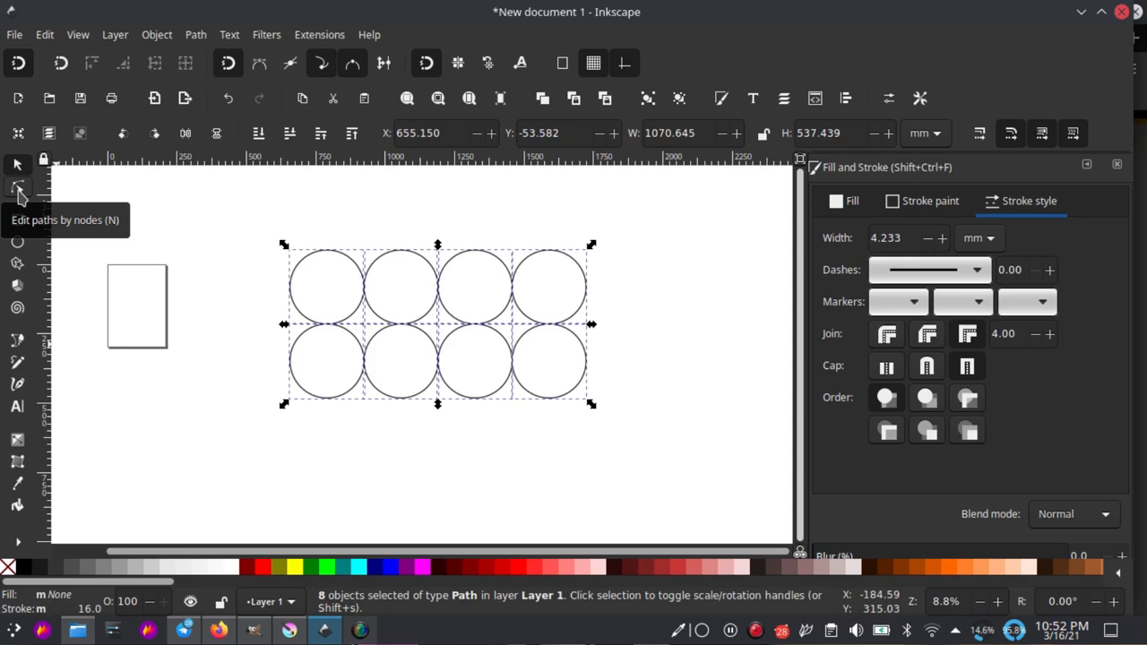
# - Select every circle node with the Node tool and break the paths at those nodes
pyautogui.click(18, 189)
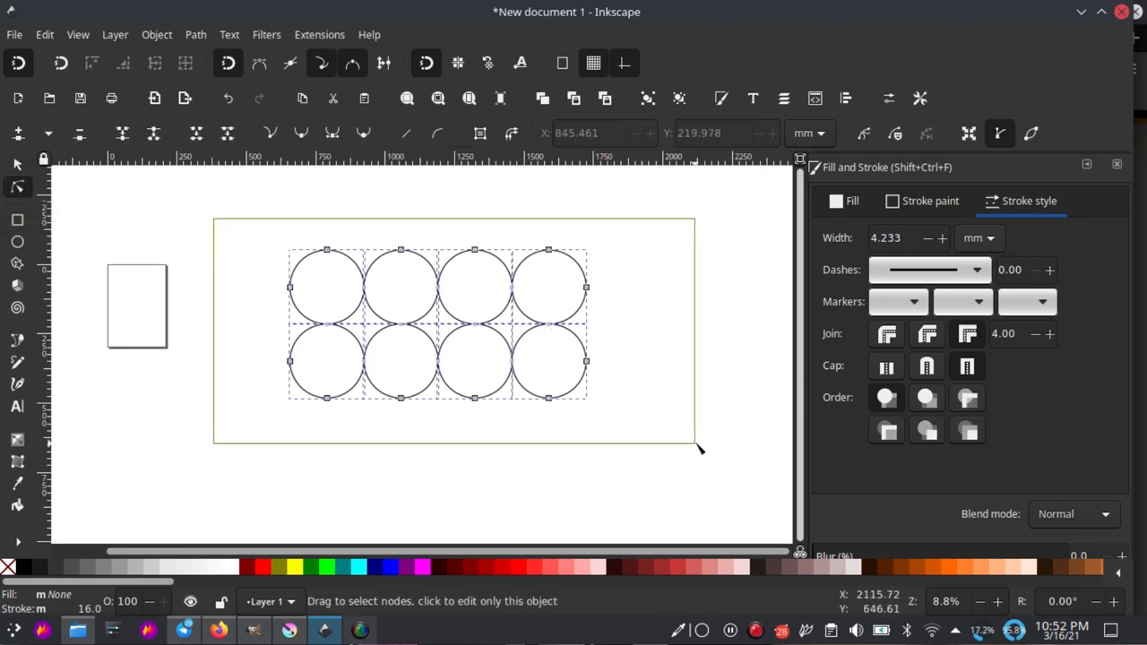
pyautogui.moveTo(269, 267); pyautogui.dragTo(702, 448)
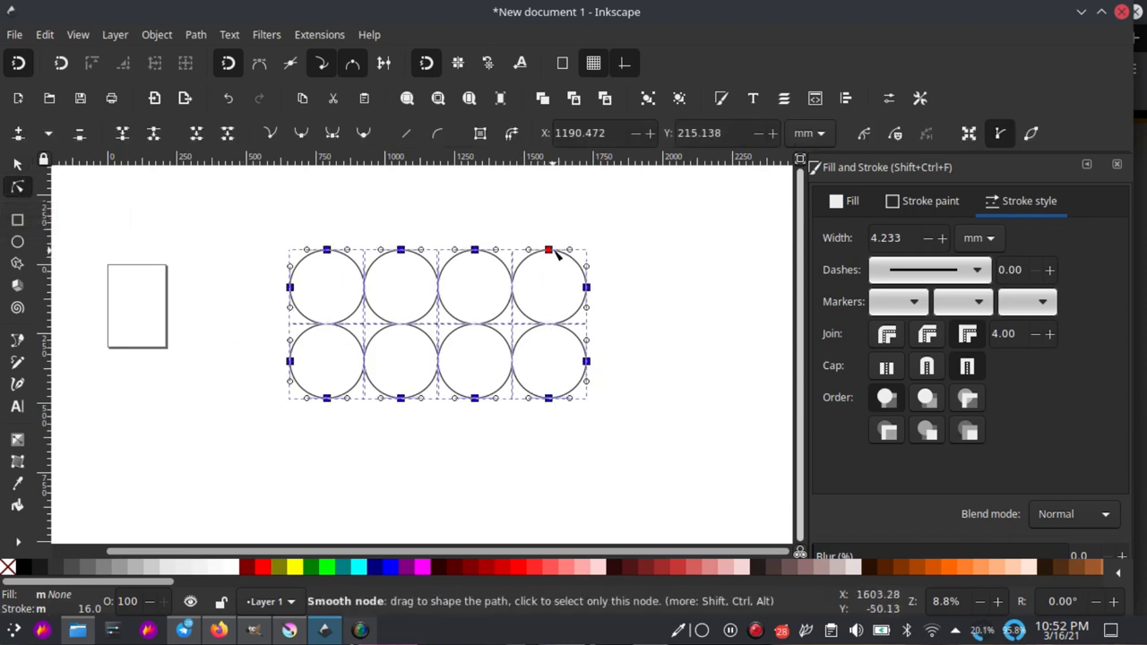
pyautogui.keyDown('ctrl'); pyautogui.scroll(1, 572, 255); pyautogui.keyUp('ctrl')
pyautogui.keyDown('ctrl'); pyautogui.scroll(2, 571, 255); pyautogui.keyUp('ctrl')
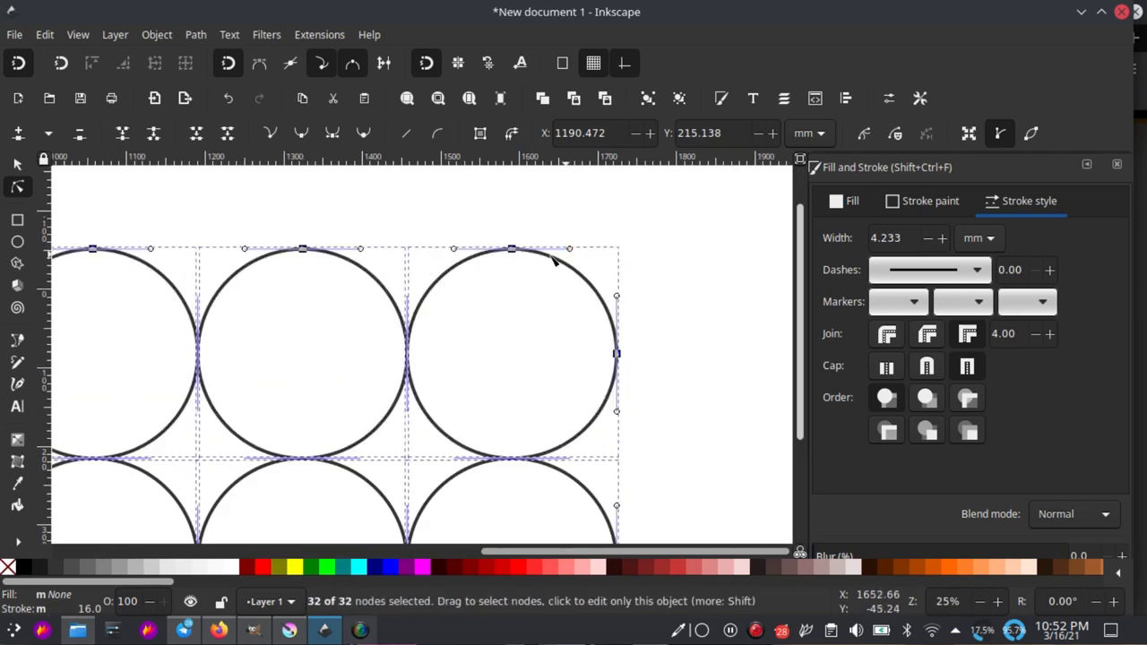
pyautogui.keyDown('ctrl'); pyautogui.scroll(-2, 607, 261); pyautogui.keyUp('ctrl')
pyautogui.keyDown('ctrl'); pyautogui.scroll(-2, 635, 251); pyautogui.keyUp('ctrl')
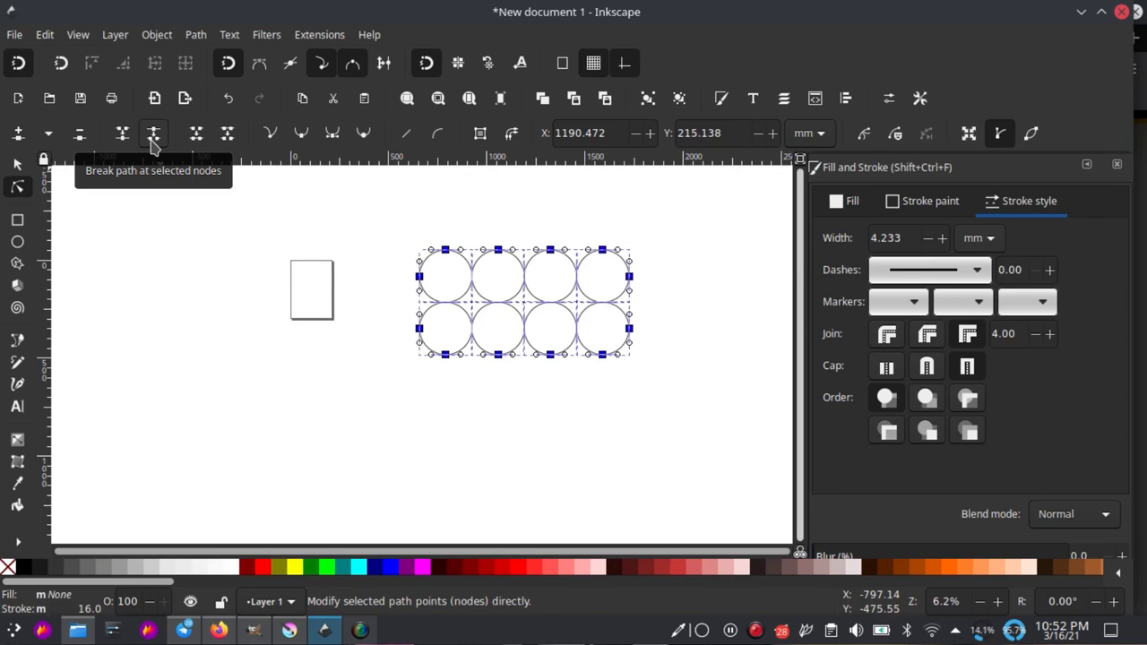
pyautogui.click(153, 143)
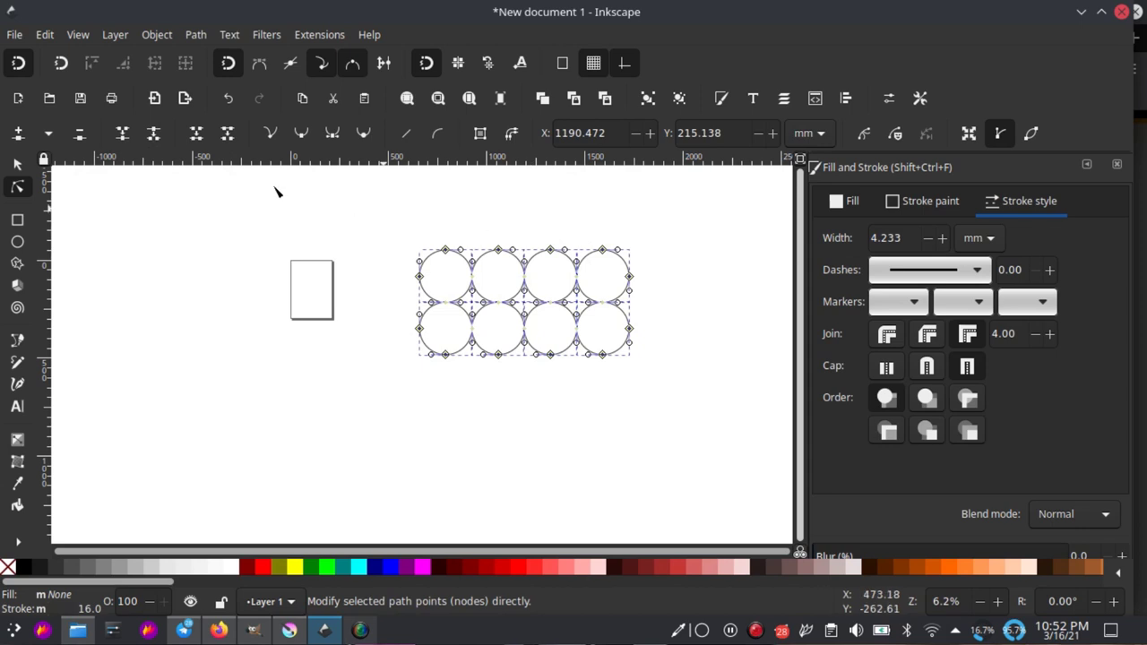
# - Apply Path > Break Apart to separate the pieces, then deselect with the Selector
pyautogui.click(196, 34)
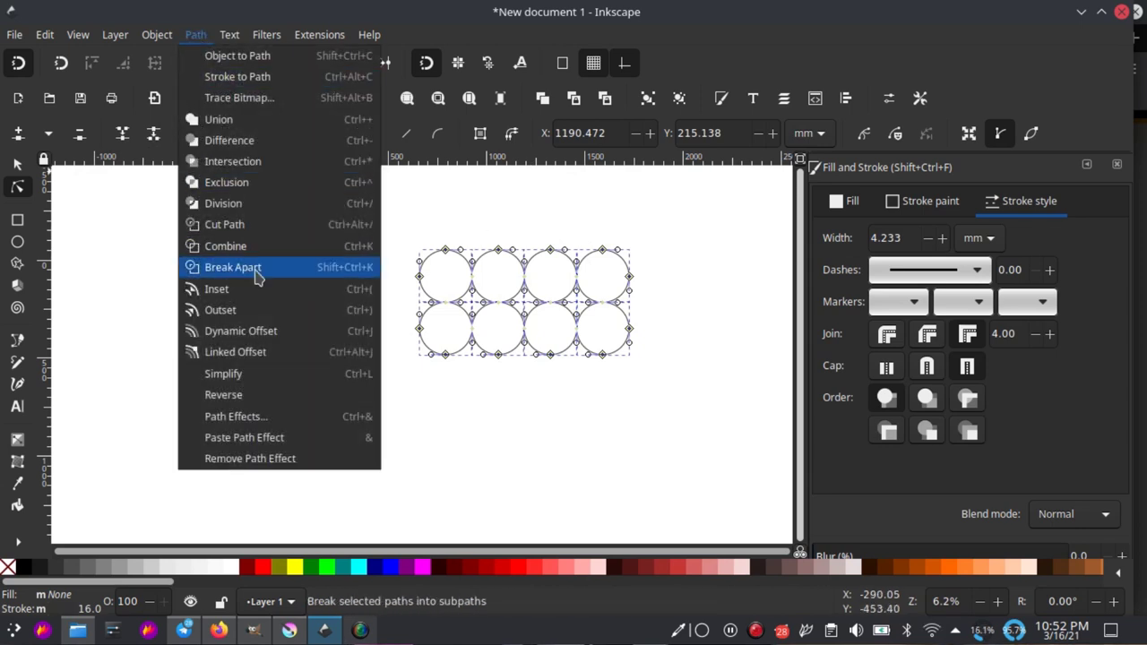
pyautogui.click(255, 269)
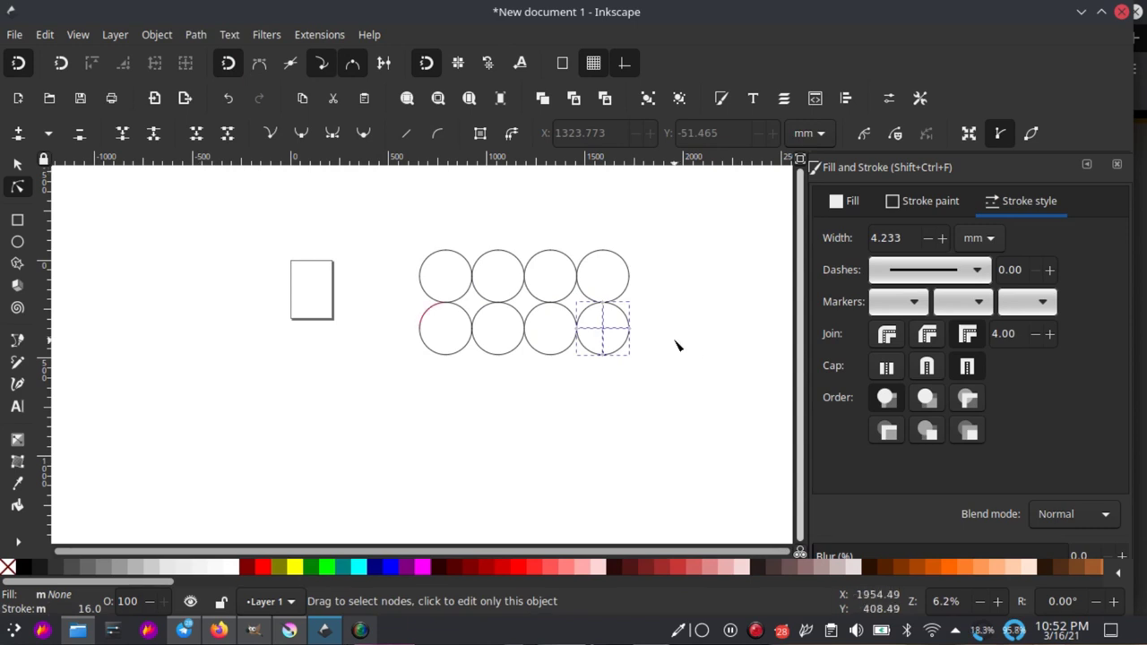
pyautogui.keyDown('ctrl'); pyautogui.scroll(1, 676, 341); pyautogui.keyUp('ctrl')
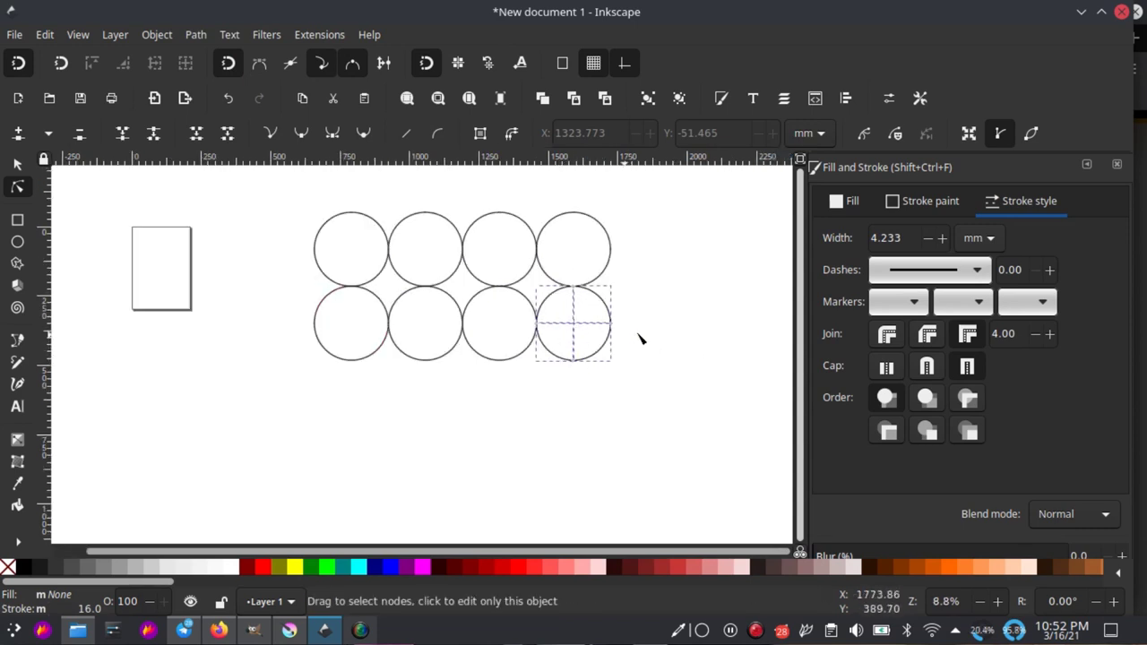
pyautogui.click(17, 165)
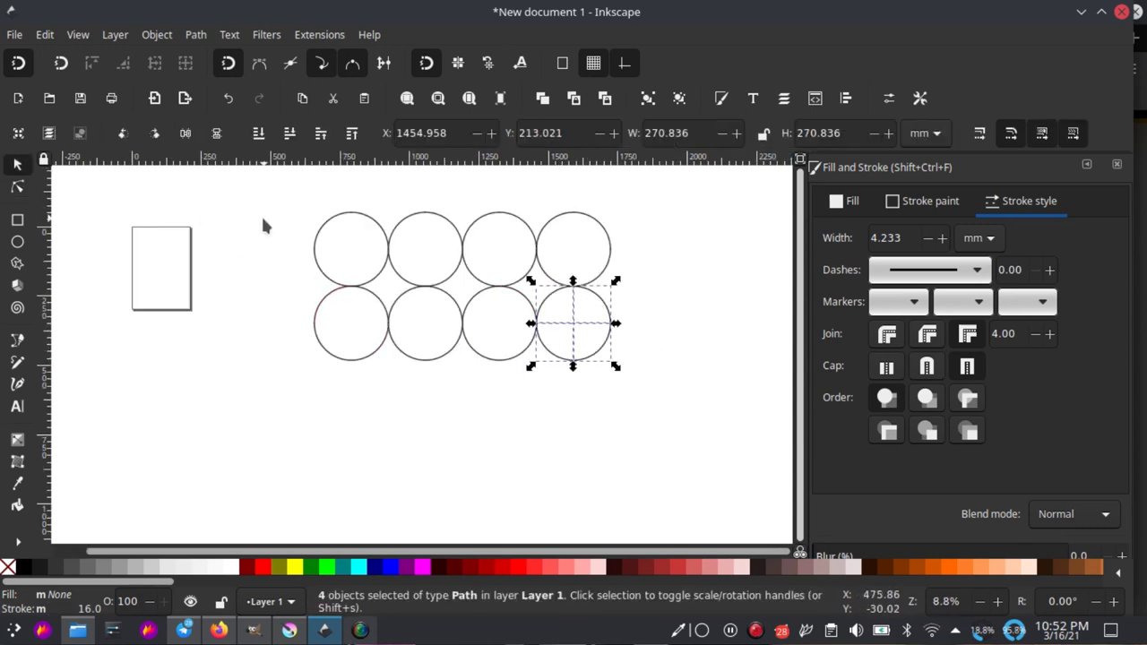
pyautogui.click(261, 214)
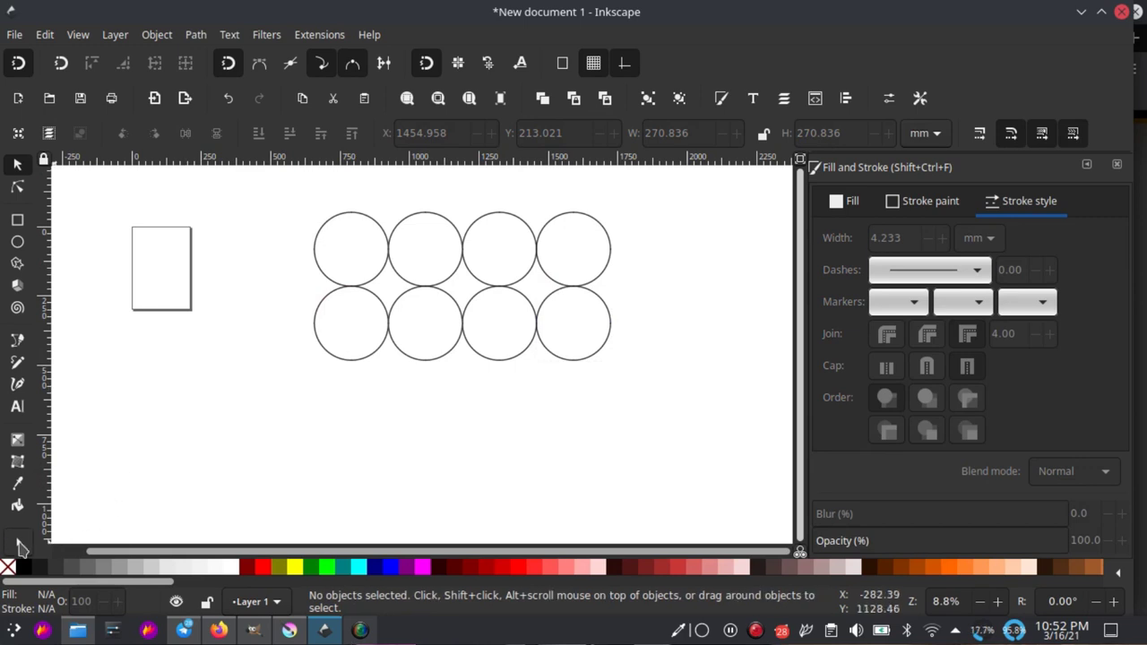
# - Use the Eraser to remove the top-left circle, the second bottom circle's lower half, and the top-middle arc
pyautogui.click(19, 547)
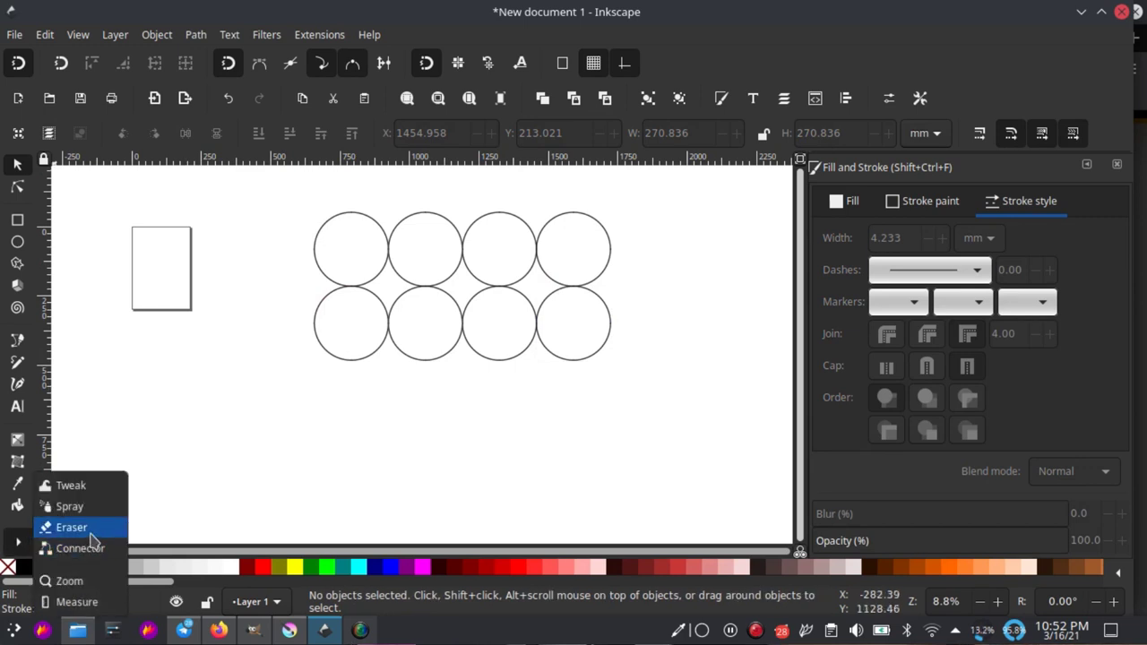
pyautogui.click(91, 536)
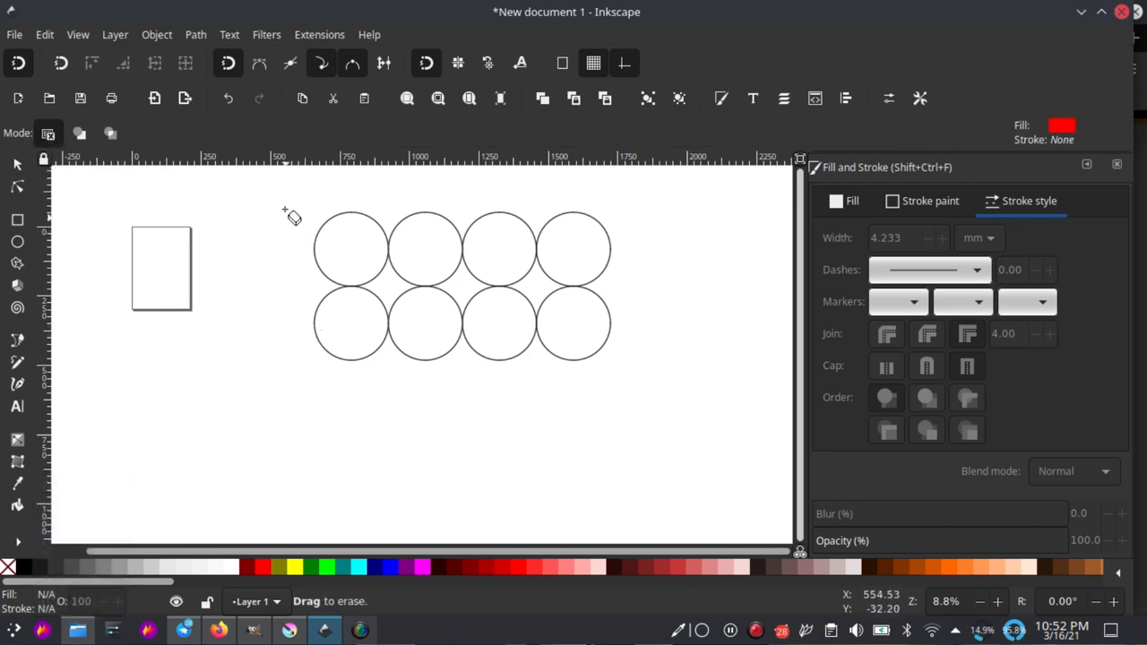
pyautogui.moveTo(287, 198); pyautogui.dragTo(366, 249)
pyautogui.moveTo(391, 203); pyautogui.dragTo(283, 285)
pyautogui.moveTo(417, 341); pyautogui.dragTo(474, 381)
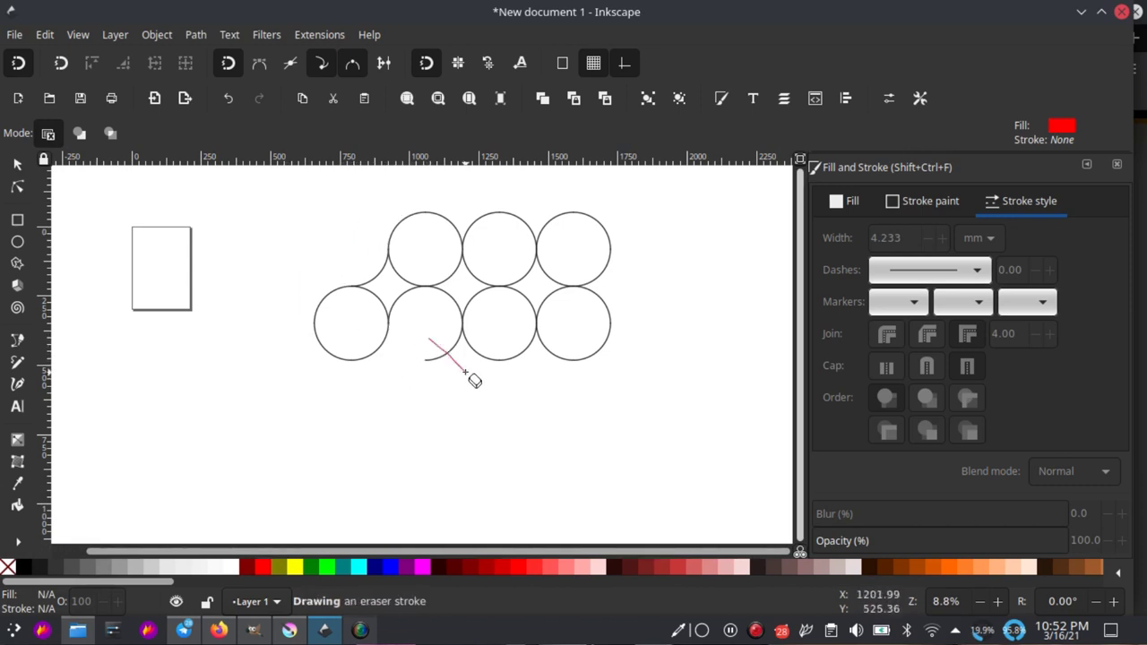
pyautogui.moveTo(470, 213); pyautogui.dragTo(540, 221)
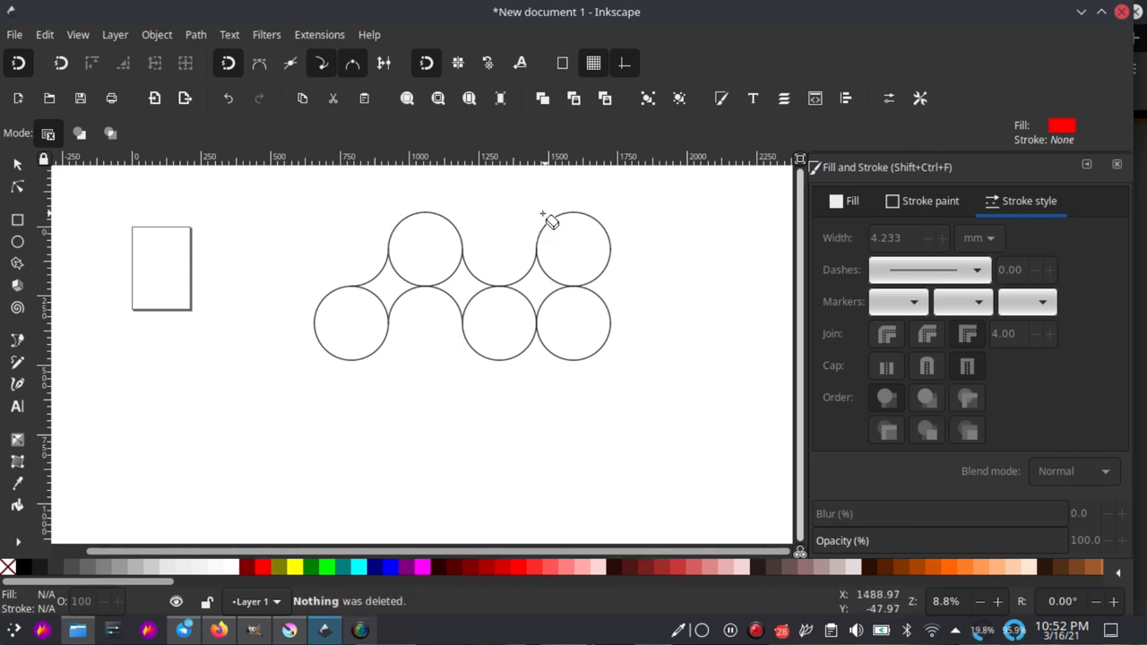
# - Erase the bottom-right circle and the inner arcs between the middle and right circles
pyautogui.moveTo(553, 310)
pyautogui.mouseDown()
pyautogui.moveTo(559, 366)
pyautogui.moveTo(587, 338)
pyautogui.mouseUp()
pyautogui.moveTo(413, 272)
pyautogui.mouseDown()
pyautogui.moveTo(453, 269)
pyautogui.moveTo(499, 321)
pyautogui.mouseUp()
pyautogui.moveTo(572, 277); pyautogui.dragTo(504, 315)
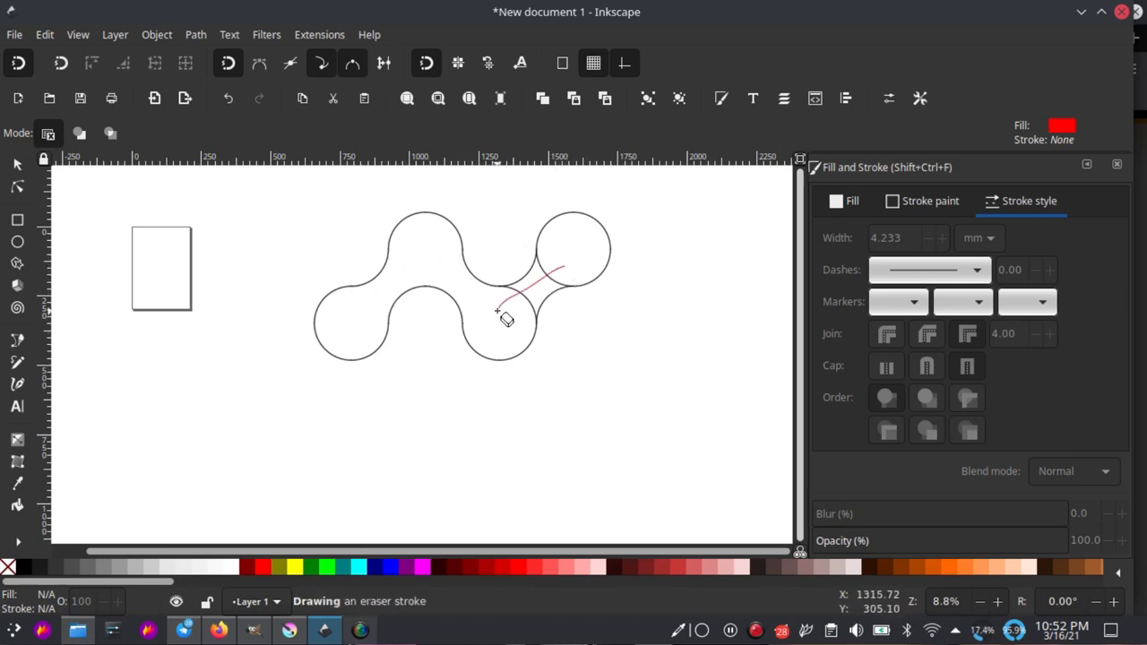
pyautogui.click(18, 166)
pyautogui.keyDown('ctrl'); pyautogui.scroll(-1, 519, 328); pyautogui.keyUp('ctrl')
pyautogui.keyDown('ctrl'); pyautogui.scroll(1, 513, 313); pyautogui.keyUp('ctrl')
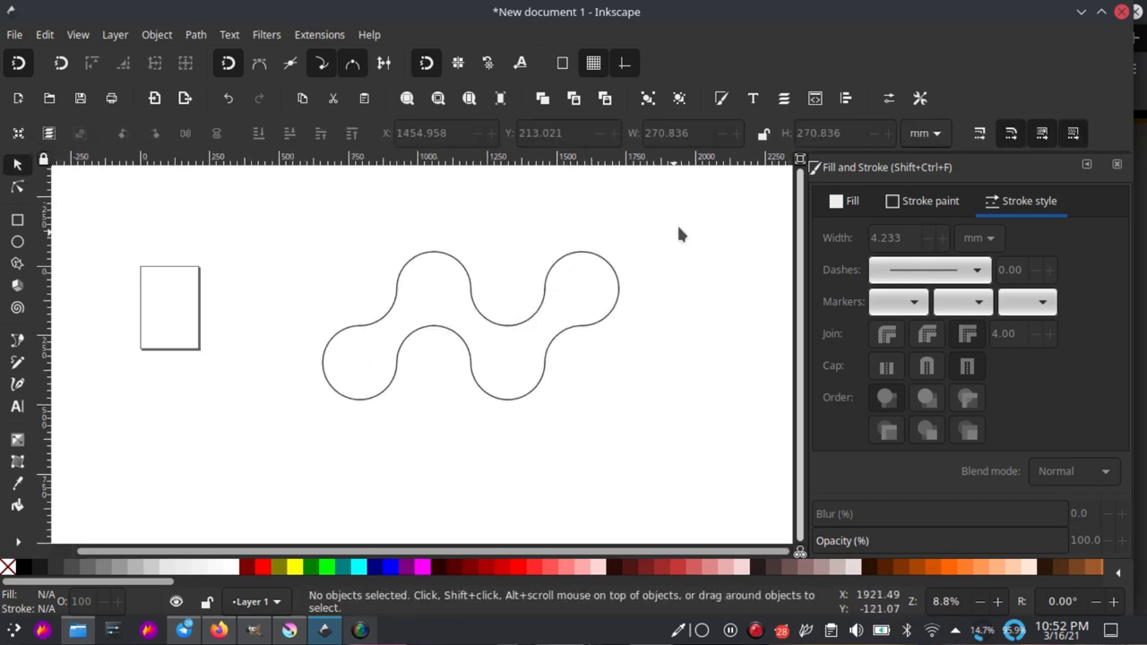
pyautogui.moveTo(696, 202); pyautogui.dragTo(224, 478)
pyautogui.press('Escape')
pyautogui.moveTo(661, 209); pyautogui.dragTo(220, 500)
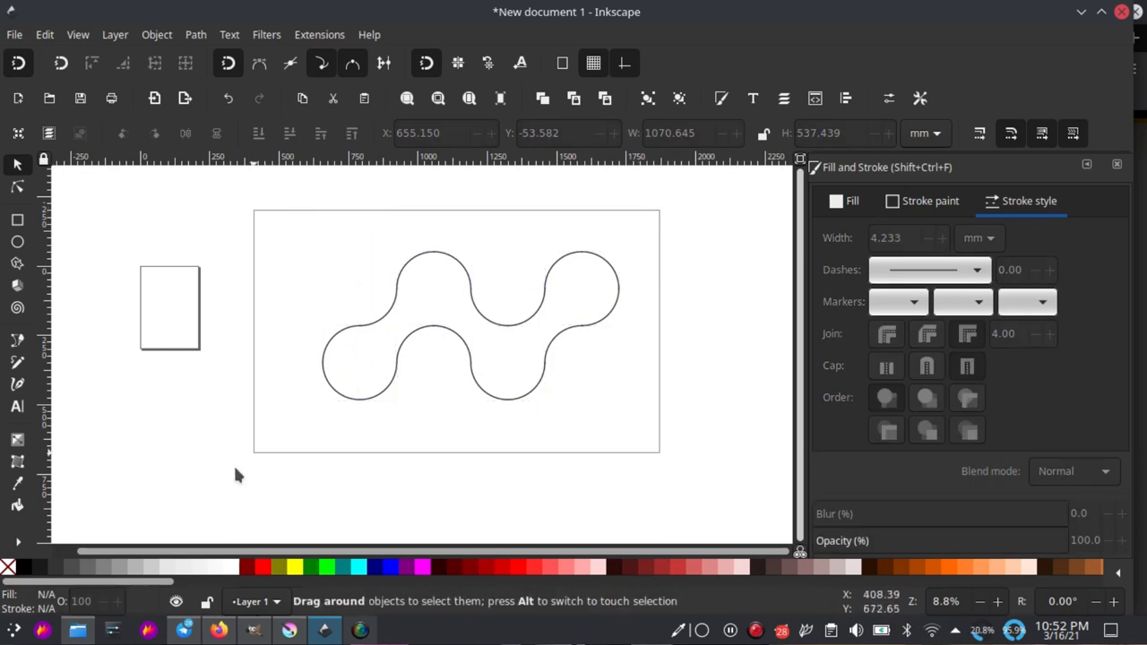
pyautogui.click(656, 270)
pyautogui.moveTo(609, 274); pyautogui.dragTo(638, 270)
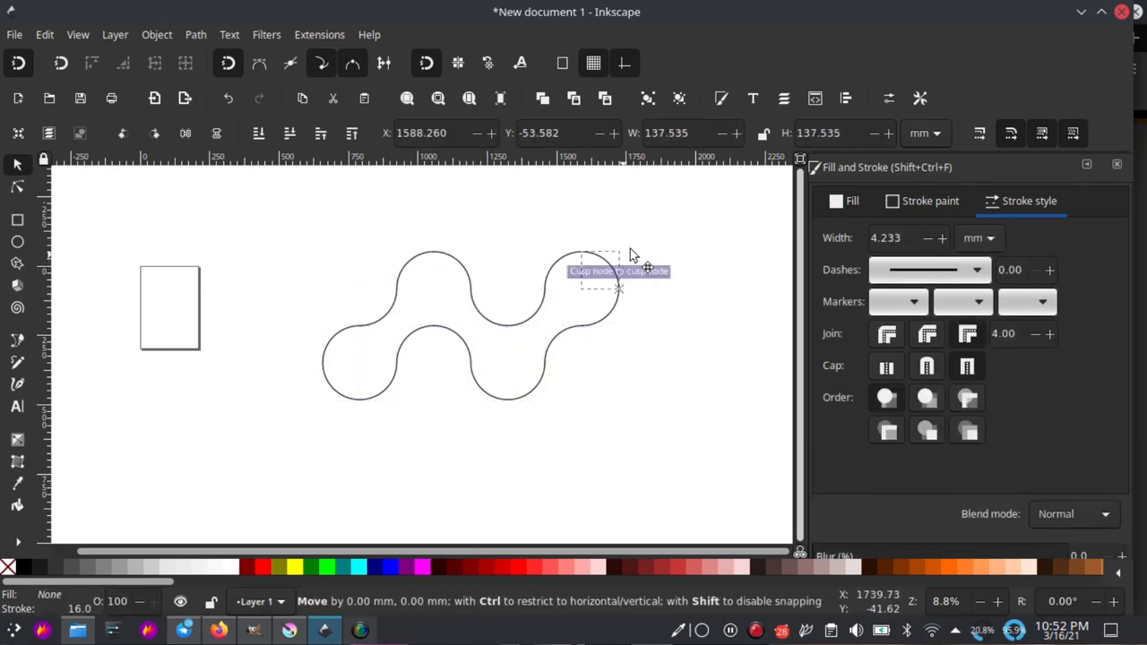
pyautogui.click(612, 321)
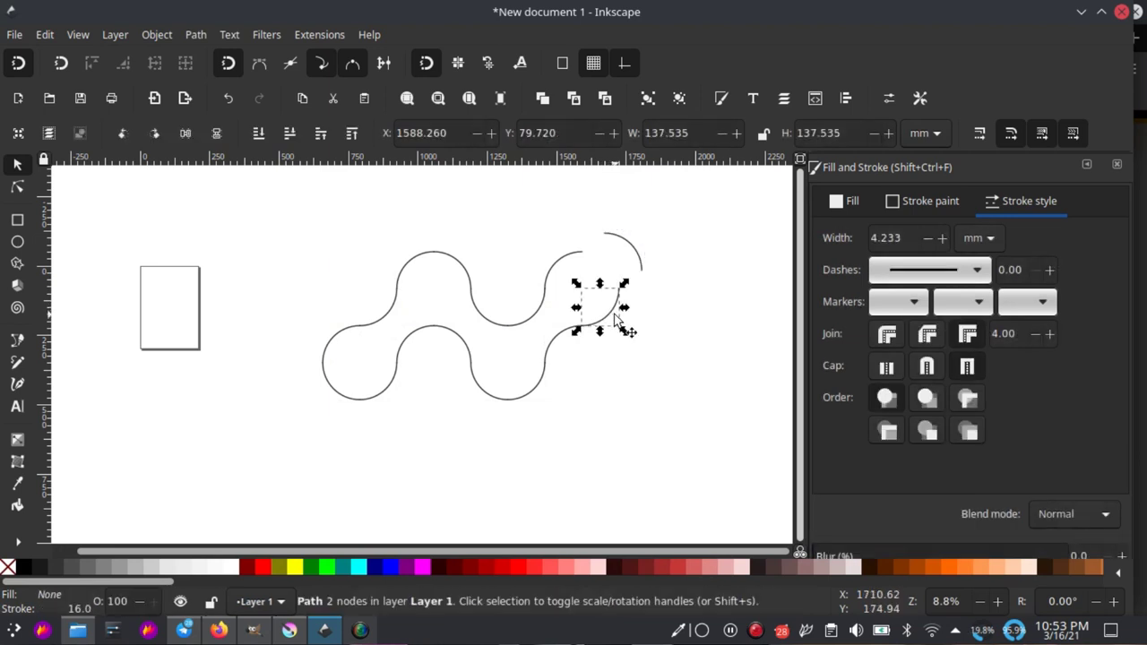
pyautogui.hotkey('ctrl', 'z')
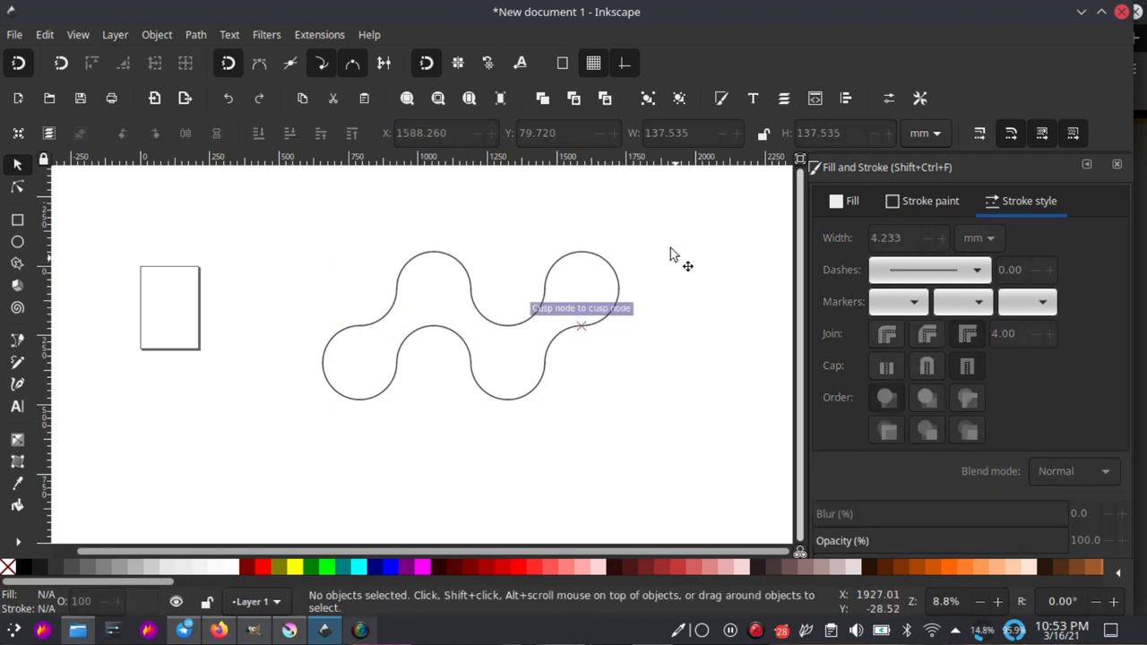
pyautogui.keyDown('ctrl'); pyautogui.scroll(-1, 505, 324); pyautogui.keyUp('ctrl')
pyautogui.keyDown('ctrl'); pyautogui.scroll(1, 519, 313); pyautogui.keyUp('ctrl')
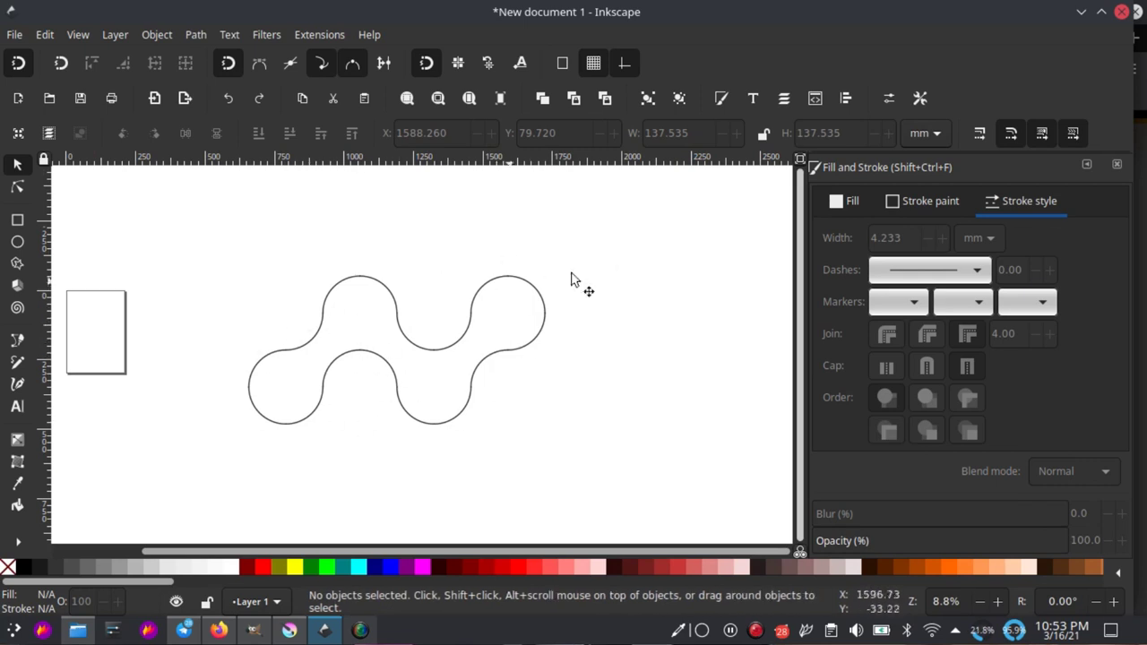
pyautogui.moveTo(651, 221); pyautogui.dragTo(166, 503)
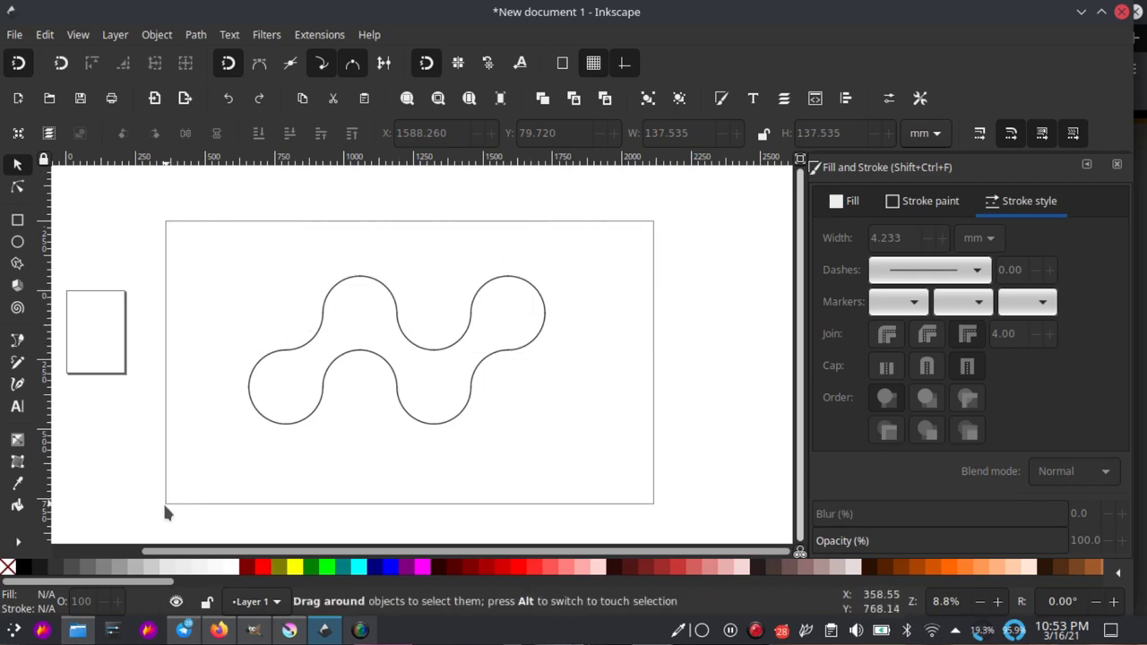
# - Join all the wave's end nodes into one path and fill it dark gray
pyautogui.click(16, 188)
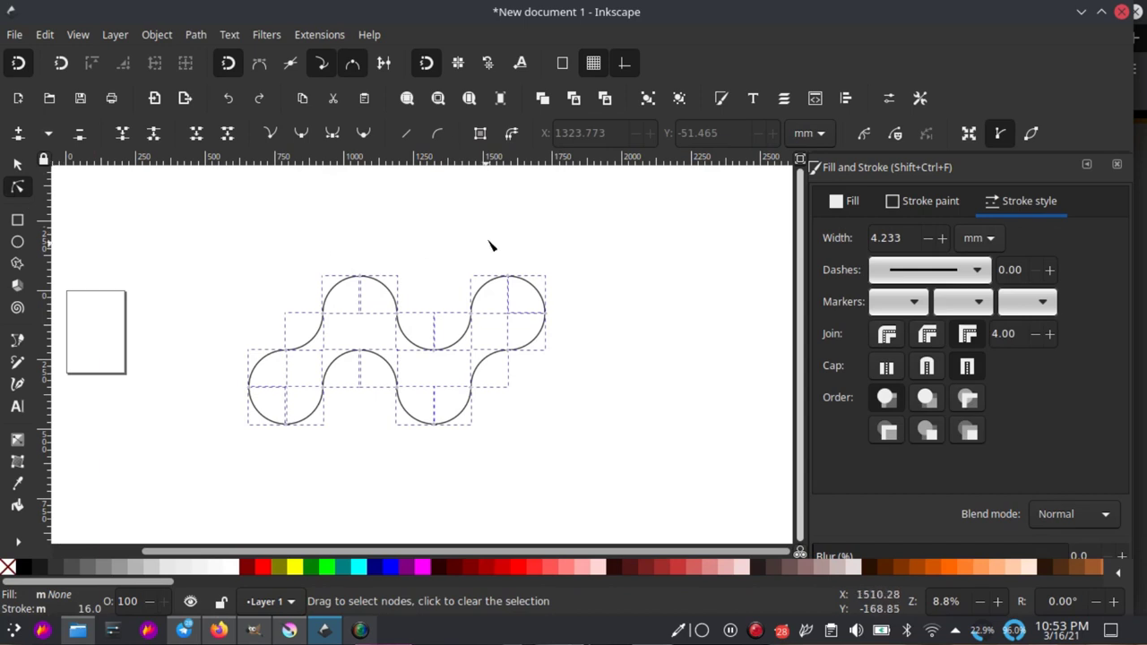
pyautogui.moveTo(616, 221); pyautogui.dragTo(164, 473)
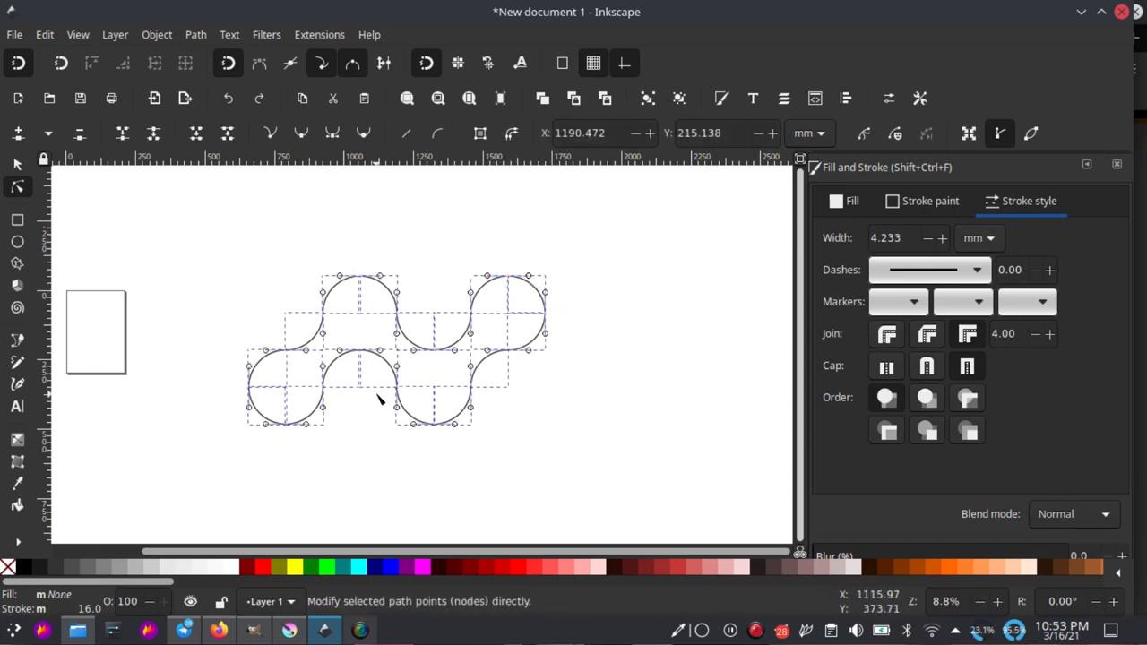
pyautogui.click(124, 139)
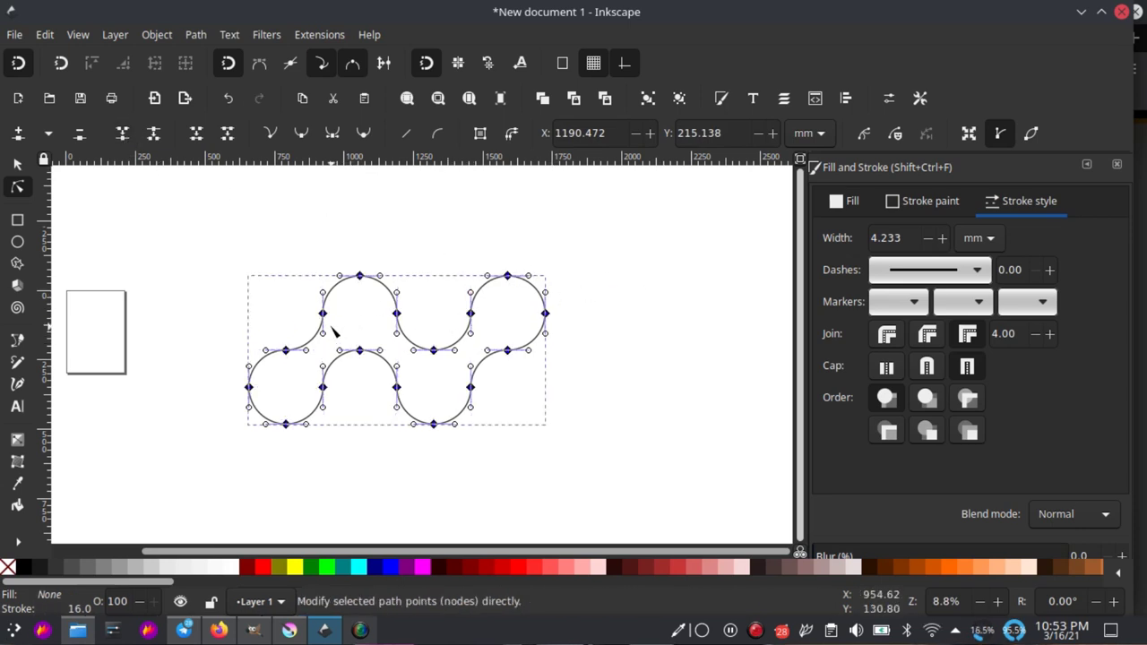
pyautogui.click(40, 569)
# - Deselect, then reselect the filled wave shape and move it to the right
pyautogui.click(18, 170)
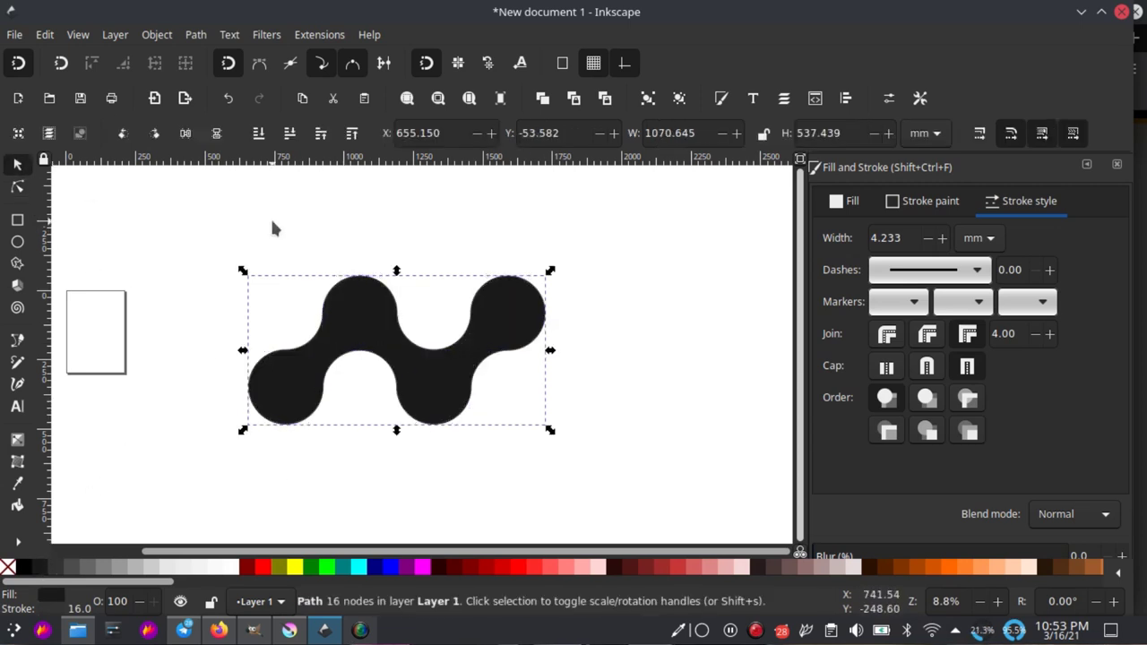
pyautogui.click(272, 224)
pyautogui.scroll(-1, 468, 366)
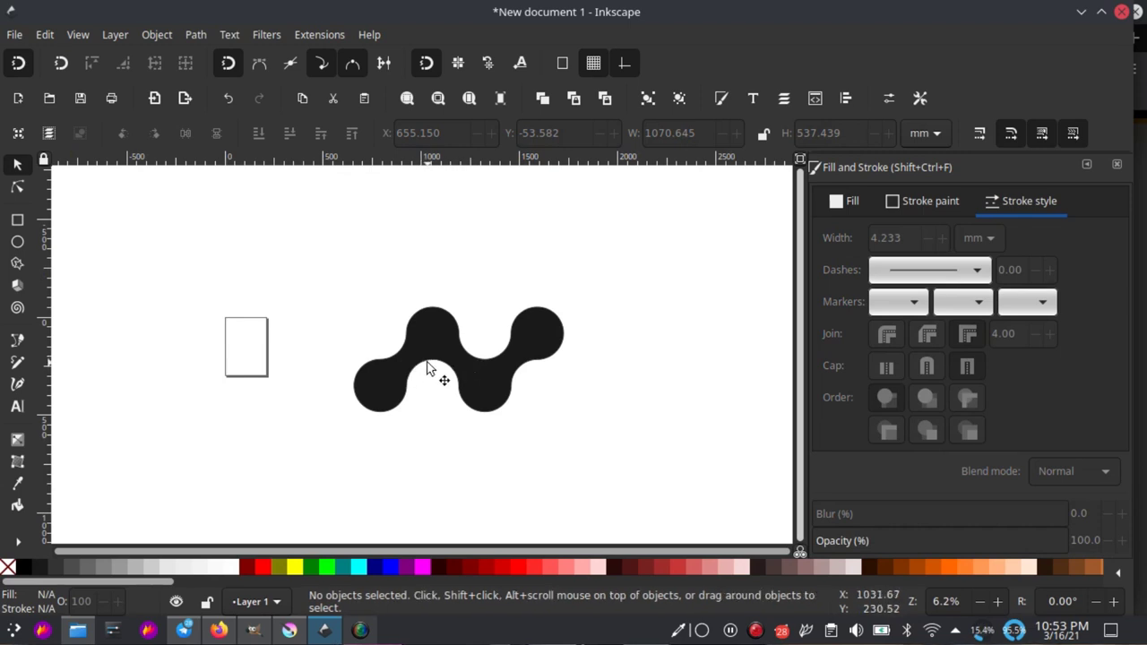
pyautogui.click(446, 367)
pyautogui.moveTo(461, 367)
pyautogui.mouseDown()
pyautogui.moveTo(638, 345)
pyautogui.moveTo(521, 344)
pyautogui.mouseUp()
# - Drag a blue-to-magenta linear gradient diagonally from lower left to upper right across the wave
pyautogui.click(18, 439)
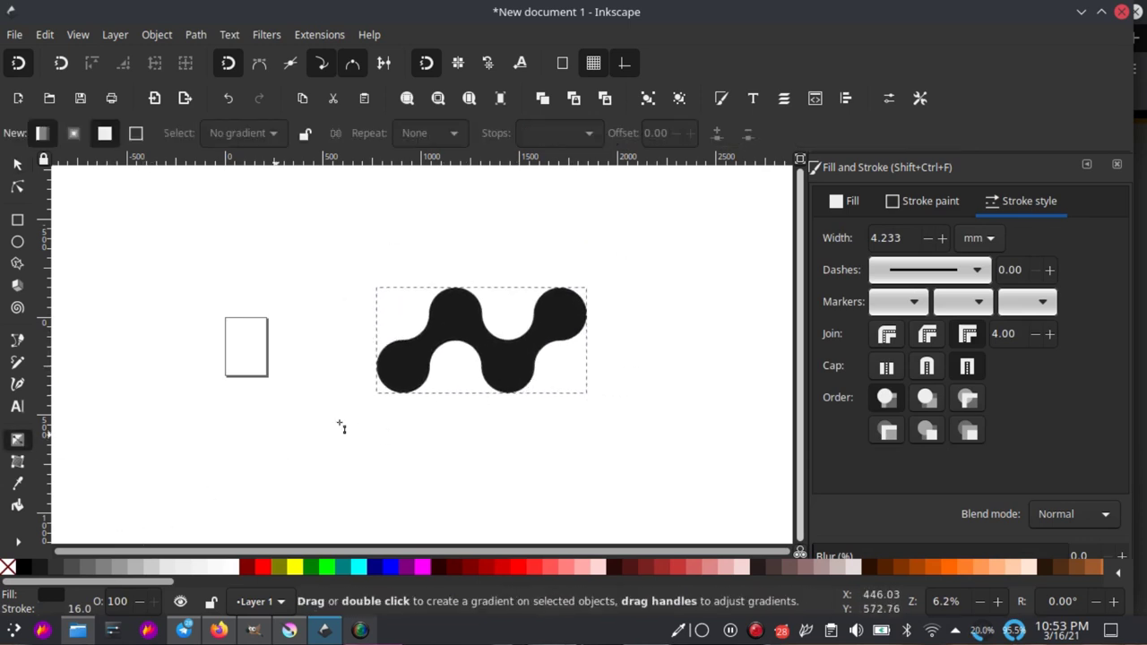
pyautogui.moveTo(336, 407); pyautogui.dragTo(587, 314)
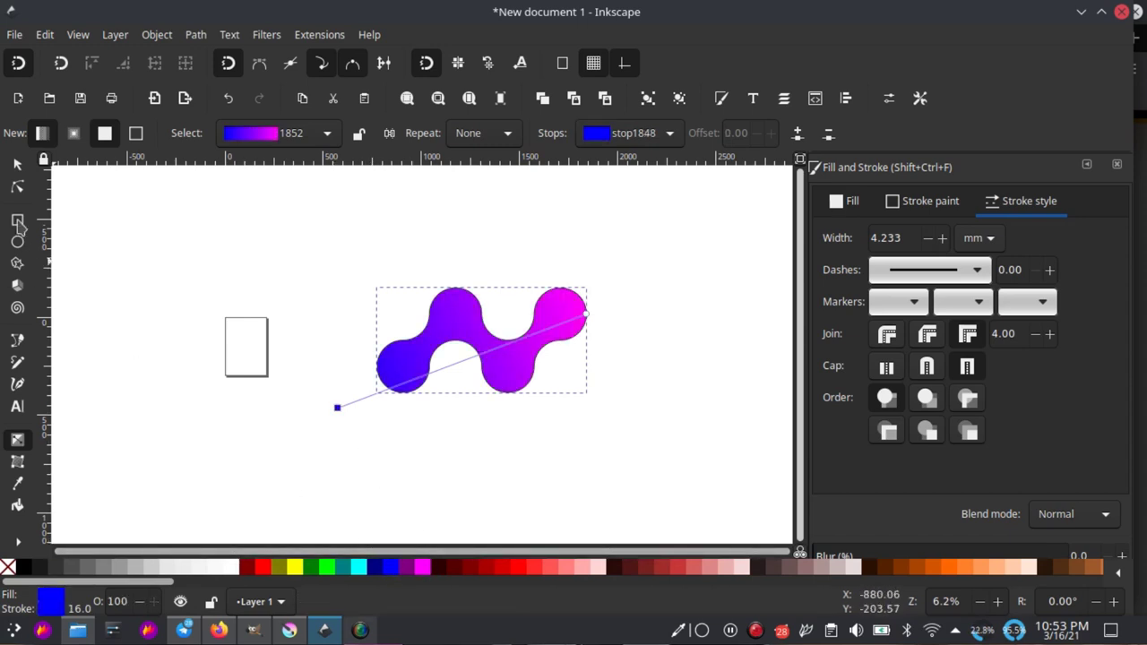
pyautogui.click(17, 165)
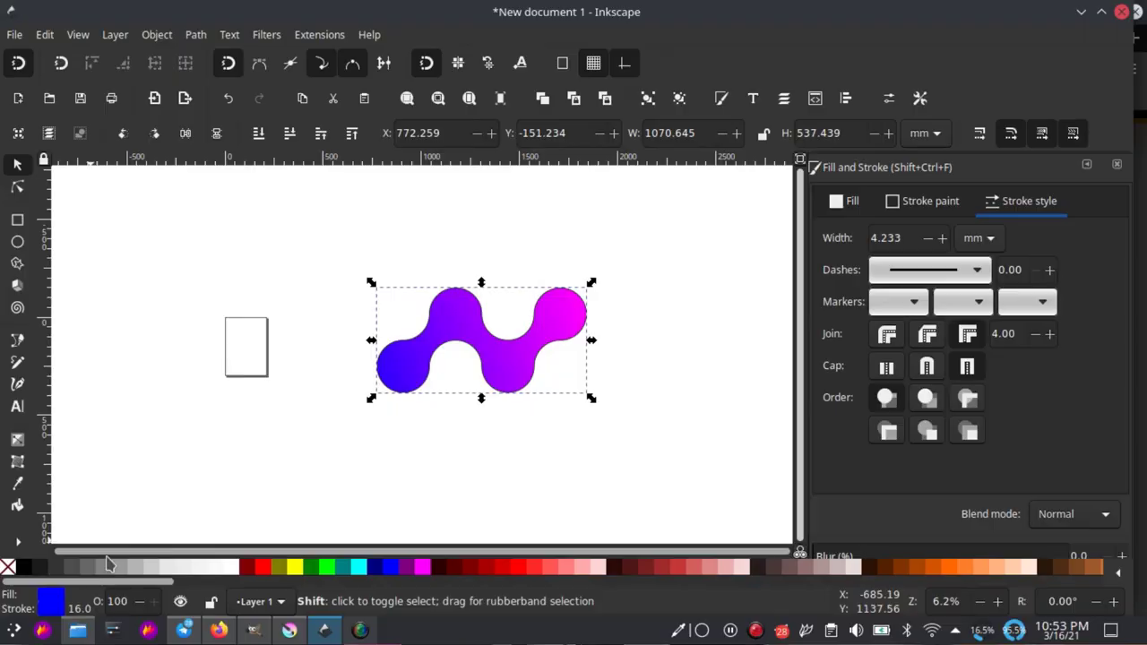